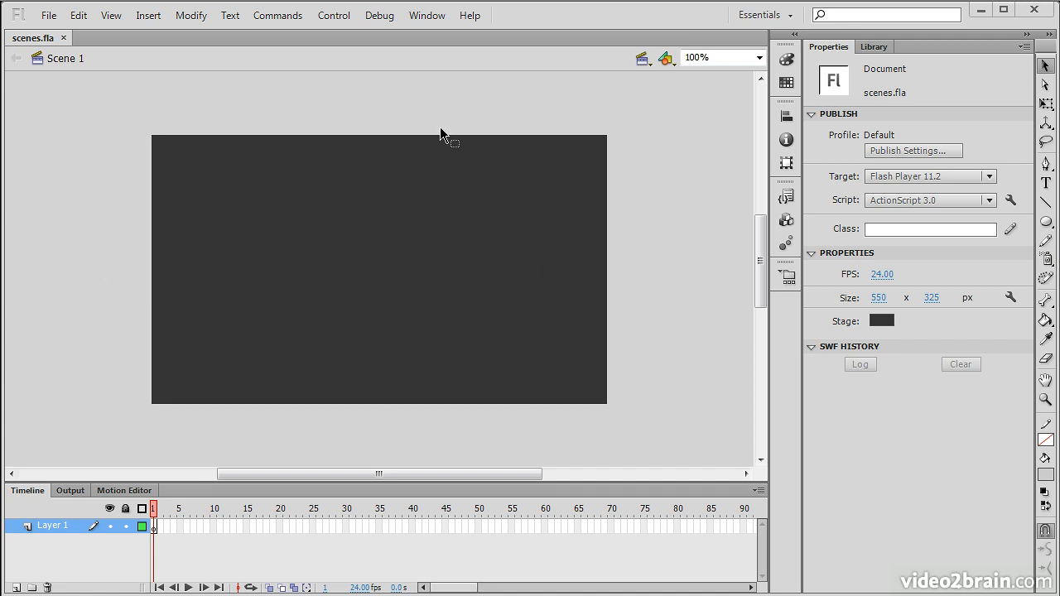
# Step: Draw a circle about 81 px in diameter near the stage's lower-left corner and position it at about X 15.5, Y 237
pyautogui.click(1047, 224)
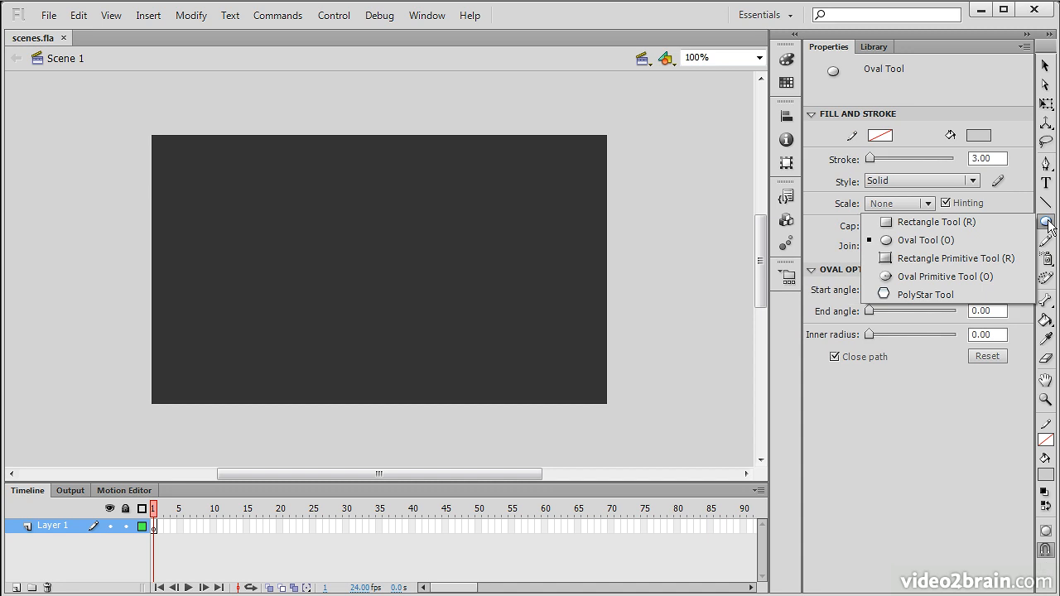
pyautogui.click(891, 241)
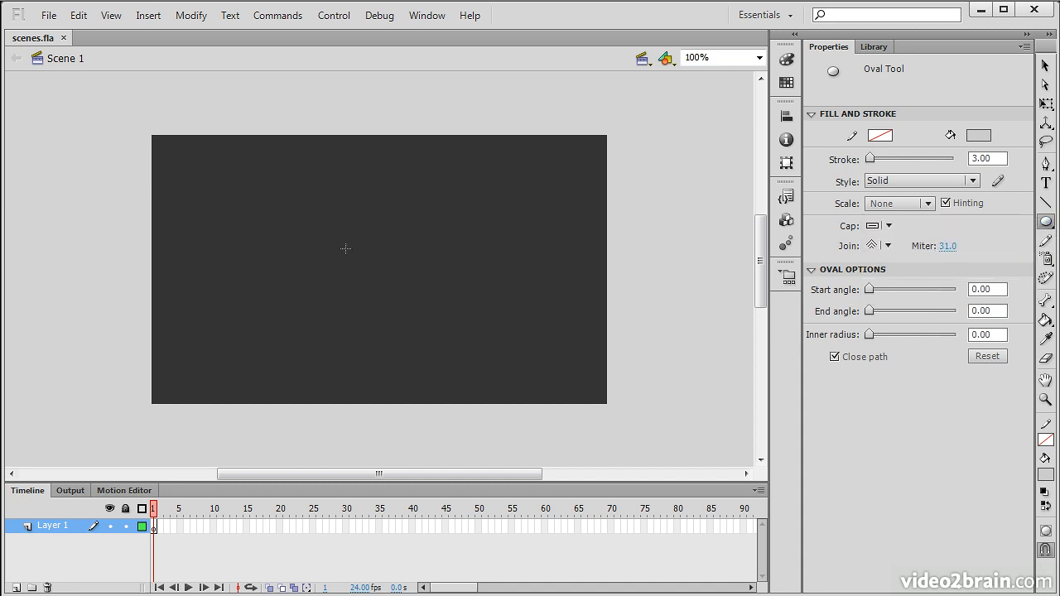
pyautogui.moveTo(185, 332); pyautogui.dragTo(252, 399)
pyautogui.press('v')
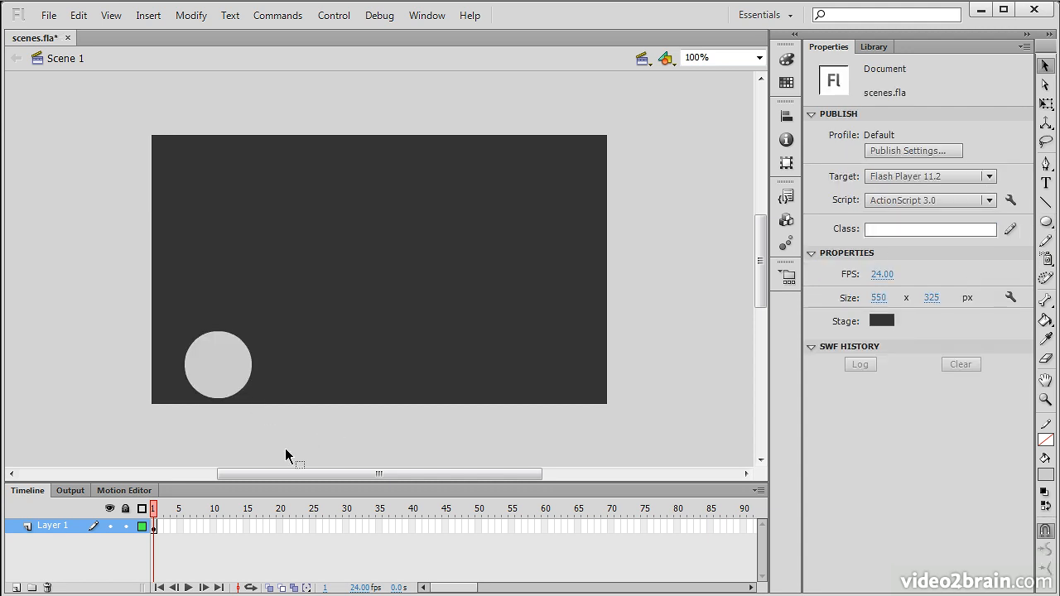
pyautogui.click(227, 373)
pyautogui.moveTo(227, 372); pyautogui.dragTo(208, 375)
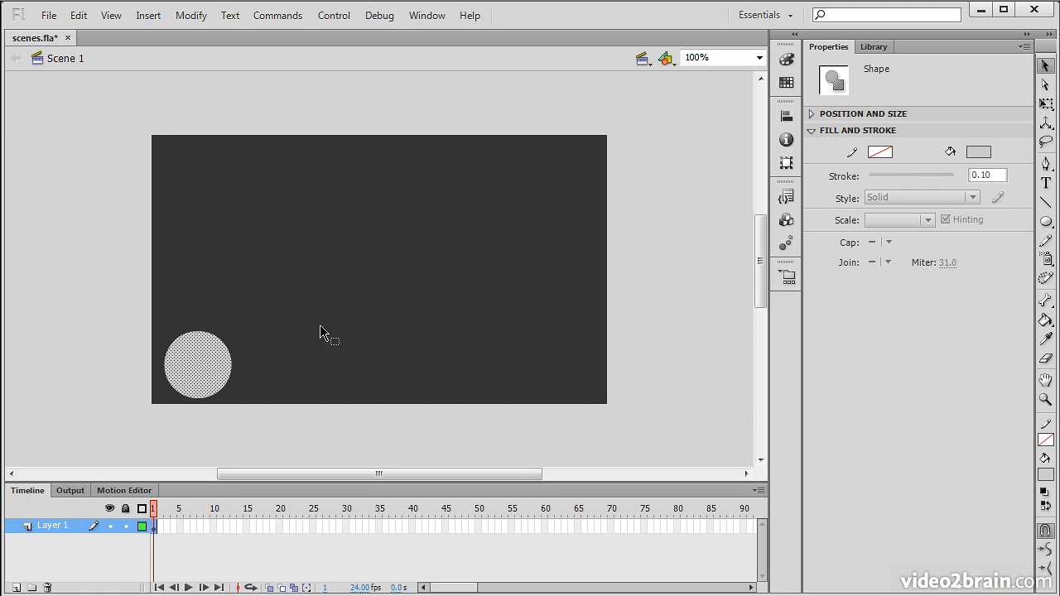
# Step: Fill the circle with the preset white-to-black radial gradient
pyautogui.click(979, 154)
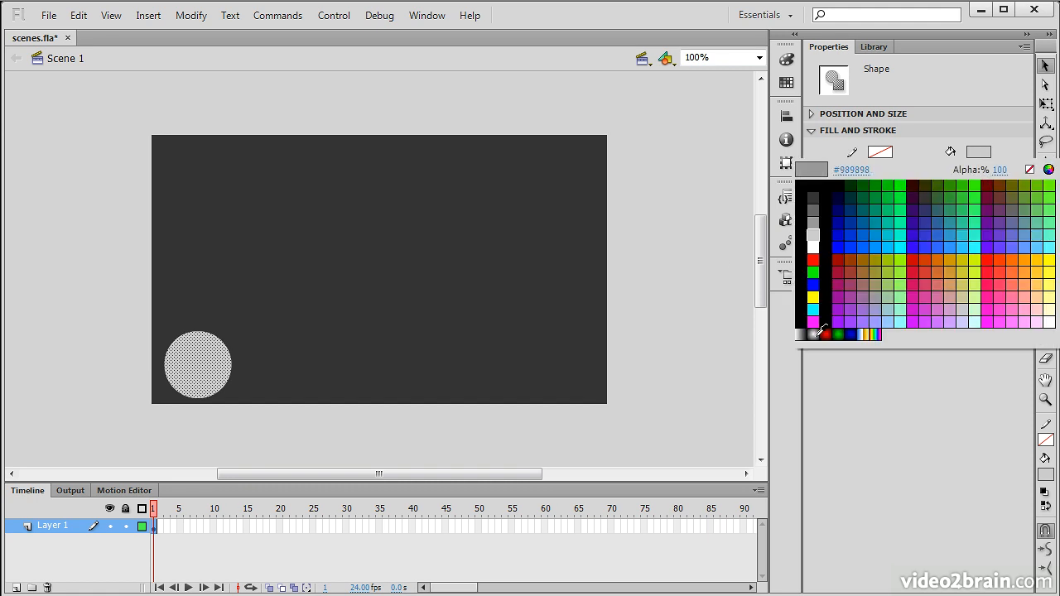
pyautogui.click(813, 334)
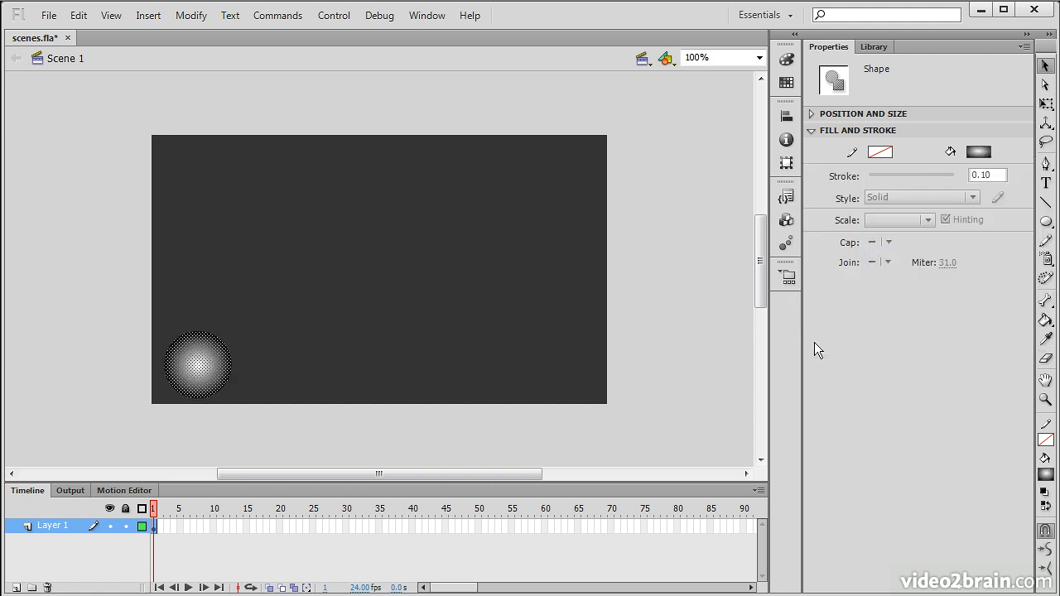
pyautogui.click(698, 277)
pyautogui.click(199, 378)
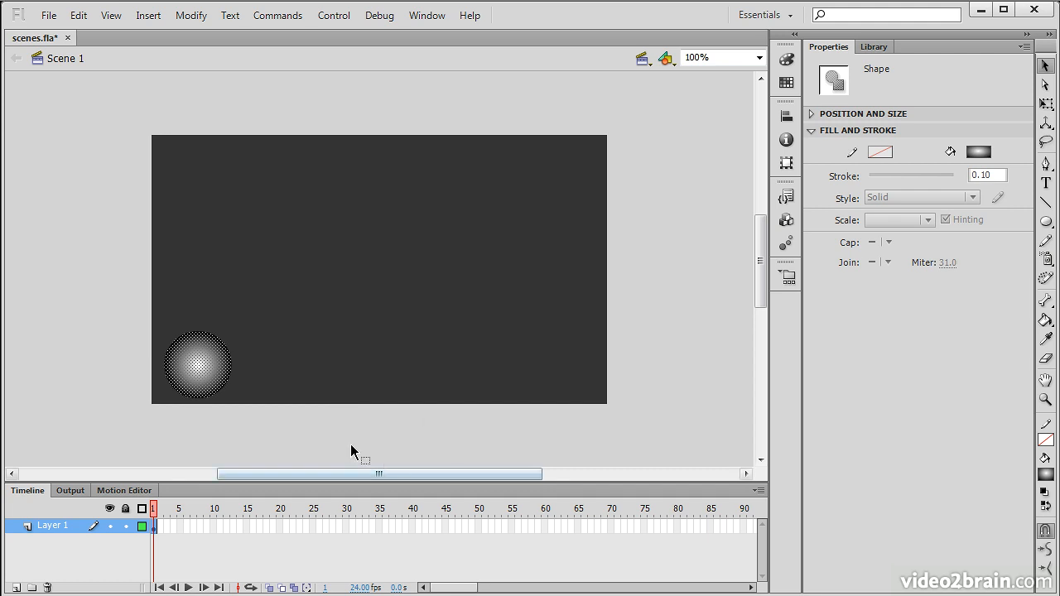
# Step: Enlarge the circle's radial gradient beyond its edge with the Gradient Transform tool and save the document
pyautogui.click(1046, 103)
pyautogui.click(1046, 106)
pyautogui.click(974, 124)
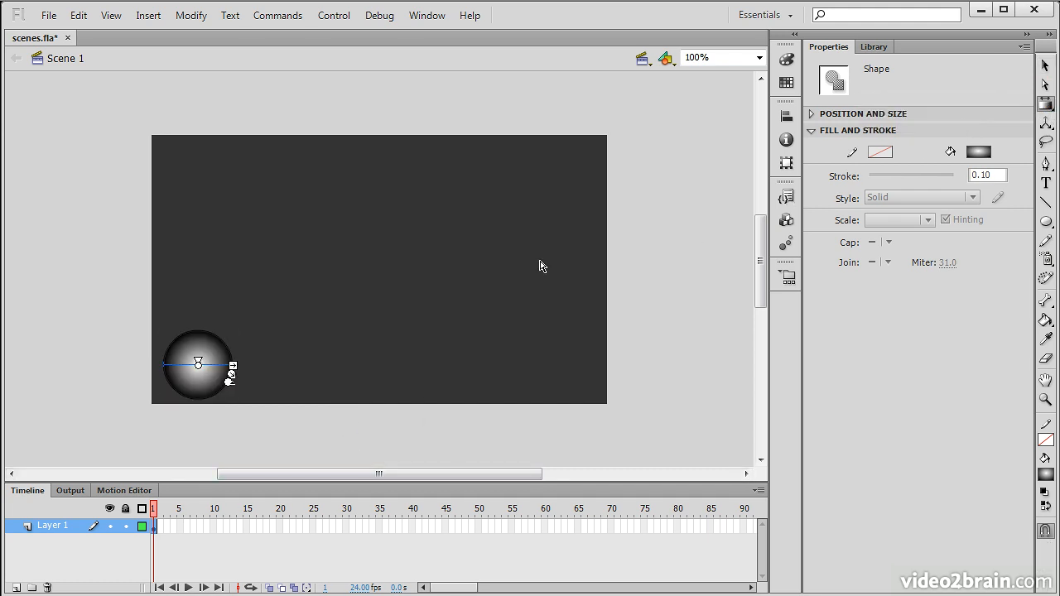
pyautogui.moveTo(231, 373); pyautogui.dragTo(244, 386)
pyautogui.click(358, 440)
pyautogui.click(1045, 66)
pyautogui.hotkey('ctrl', 's')
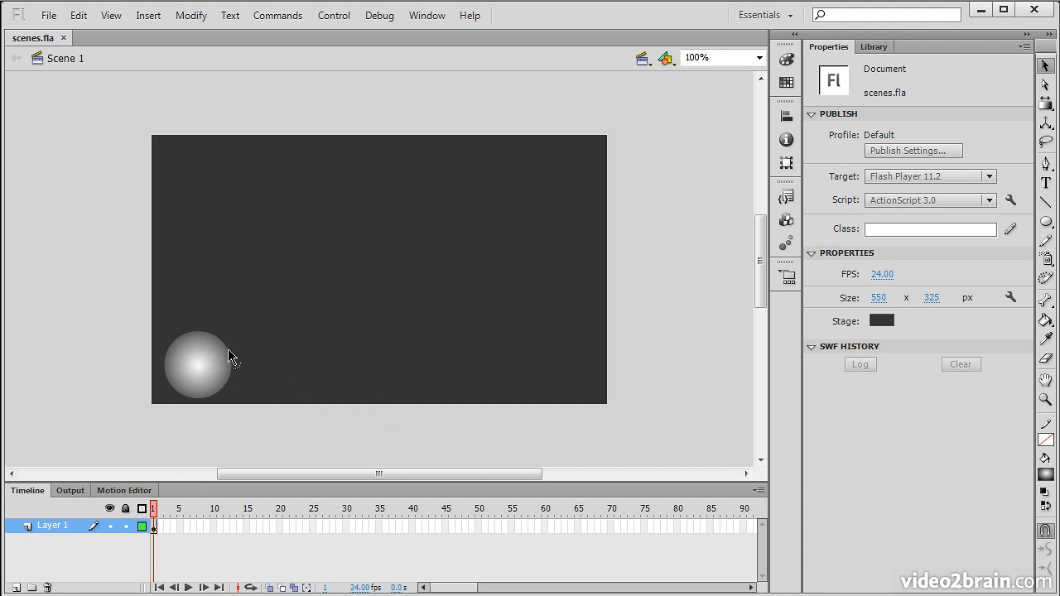
# Step: Add the text "Scene 1" and place it near the stage's upper-left corner at about X 15.5, Y 15
pyautogui.click(1045, 183)
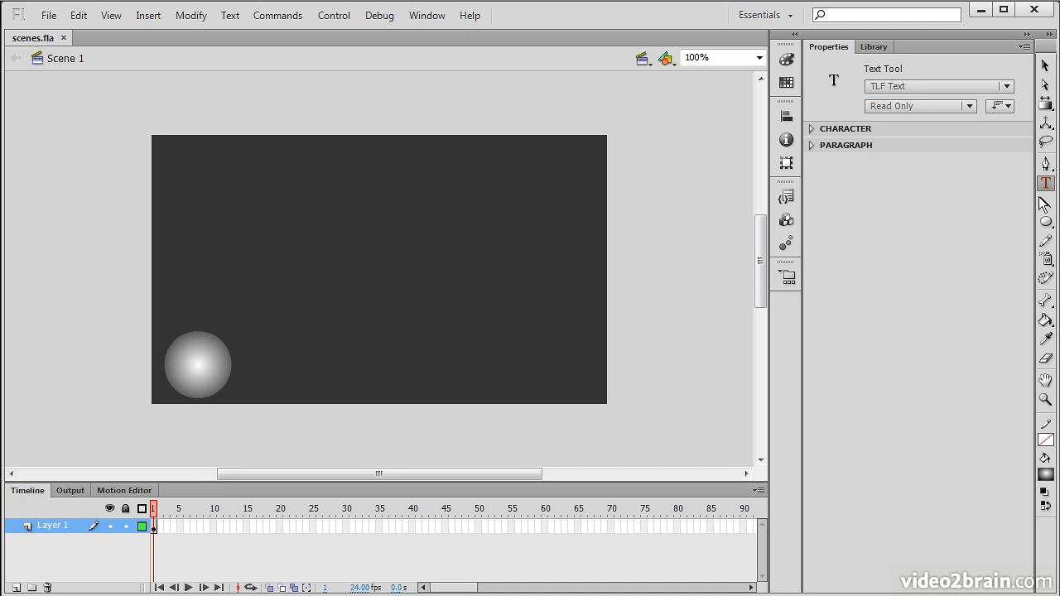
pyautogui.click(179, 181)
pyautogui.write('Scene')
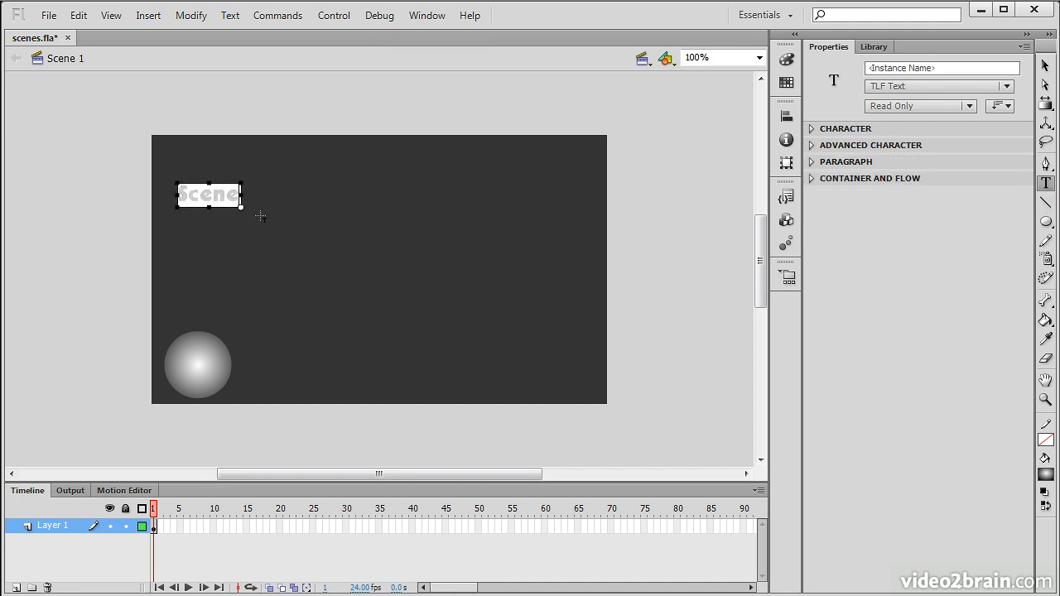
pyautogui.write(' 1')
pyautogui.click(1046, 66)
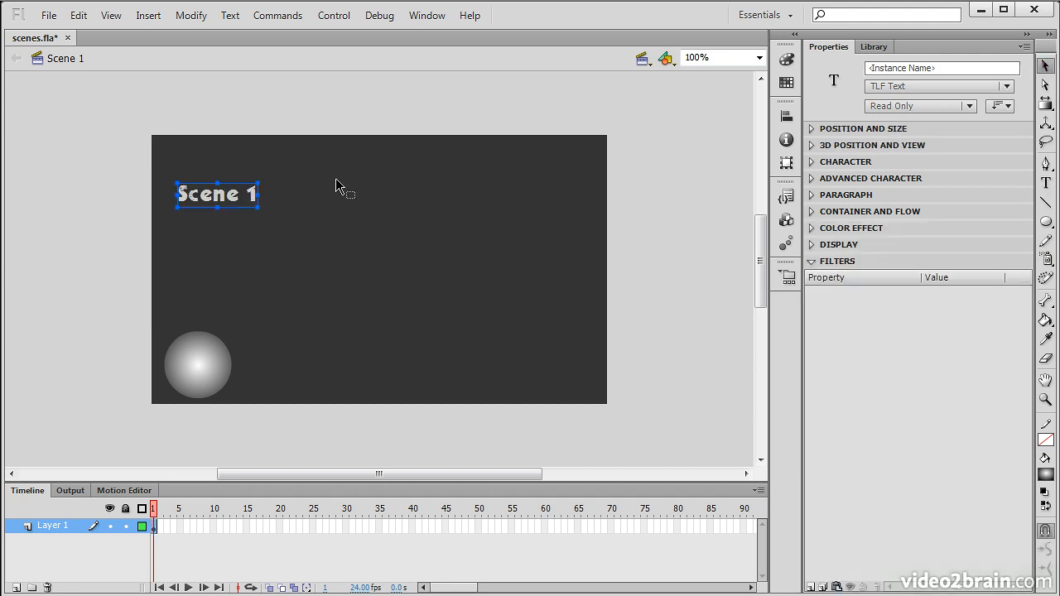
pyautogui.moveTo(215, 189); pyautogui.dragTo(203, 152)
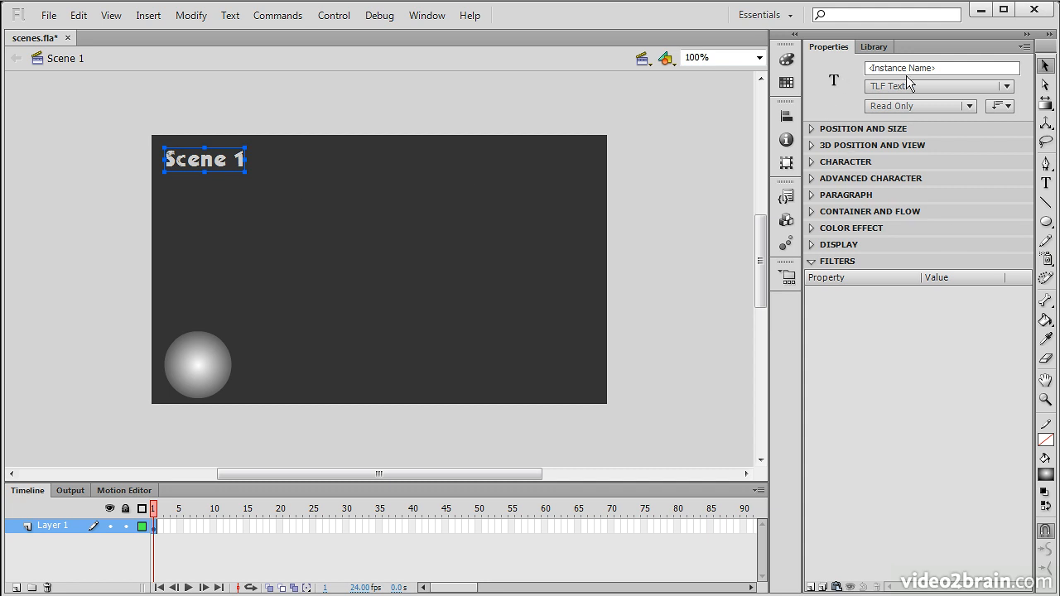
# Step: Convert the "Scene 1" text to Classic Text and set its font size to 56 pt
pyautogui.click(957, 87)
pyautogui.click(926, 124)
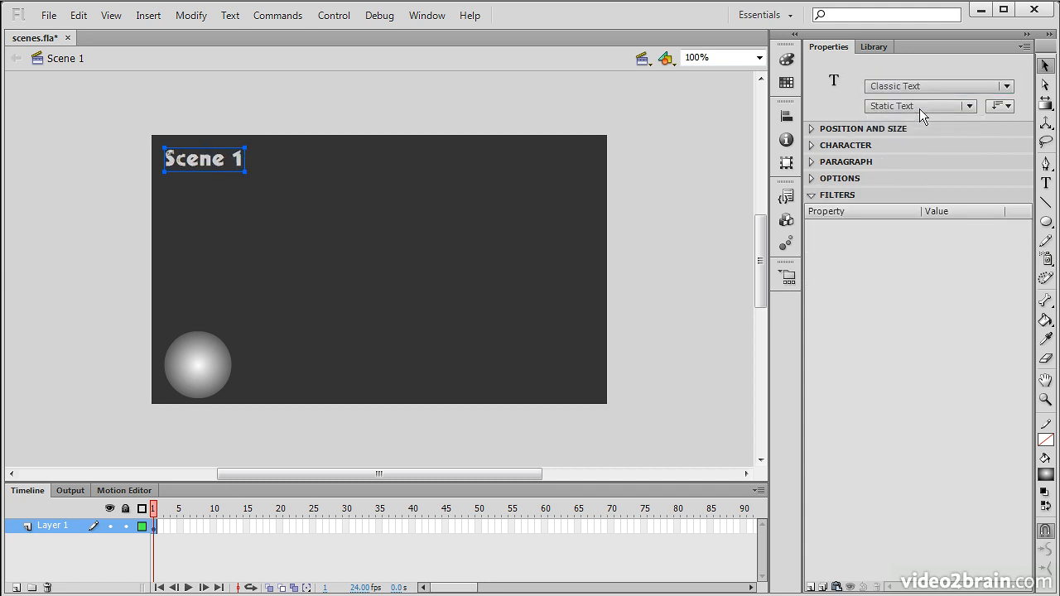
pyautogui.click(813, 130)
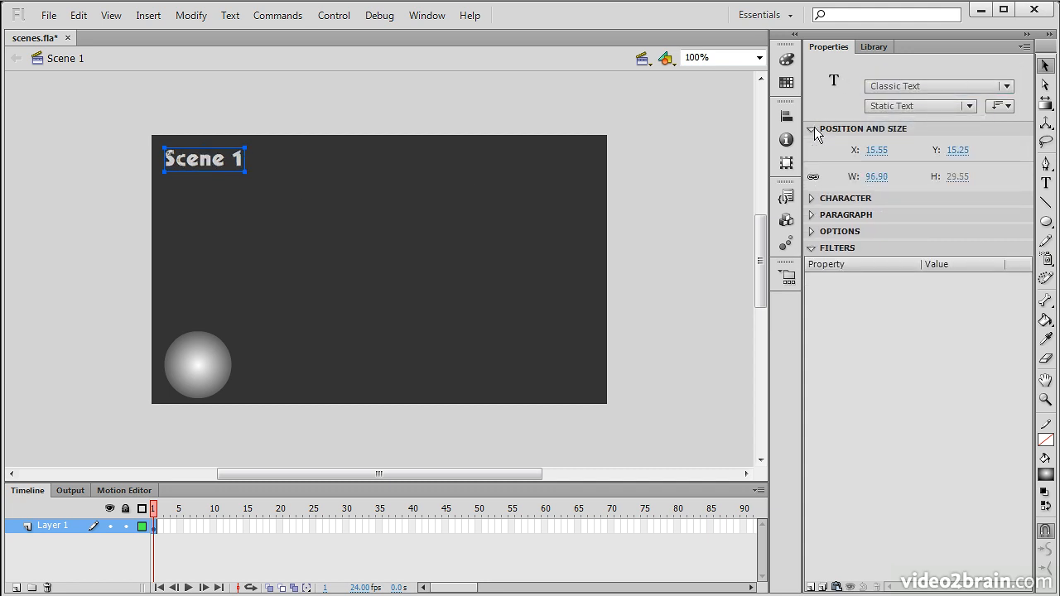
pyautogui.click(813, 199)
pyautogui.click(880, 263)
pyautogui.moveTo(905, 265)
pyautogui.mouseDown()
pyautogui.moveTo(930, 266)
pyautogui.moveTo(914, 265)
pyautogui.mouseUp()
# Step: Widen the "Scene 1" text box to about 426 px and leave text editing
pyautogui.doubleClick(199, 189)
pyautogui.moveTo(245, 148); pyautogui.dragTo(527, 169)
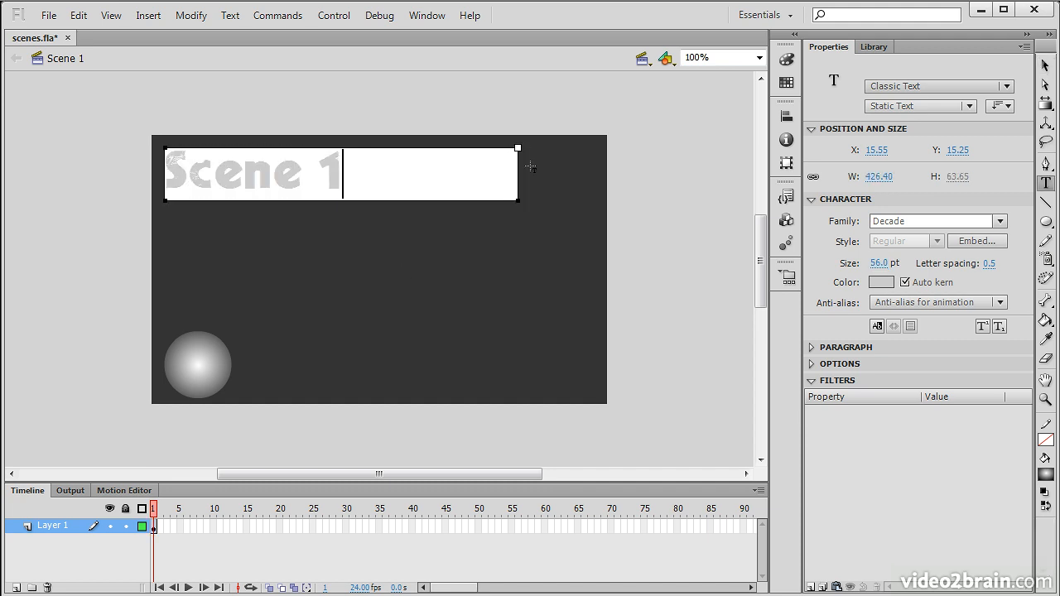
pyautogui.click(1045, 65)
pyautogui.click(659, 239)
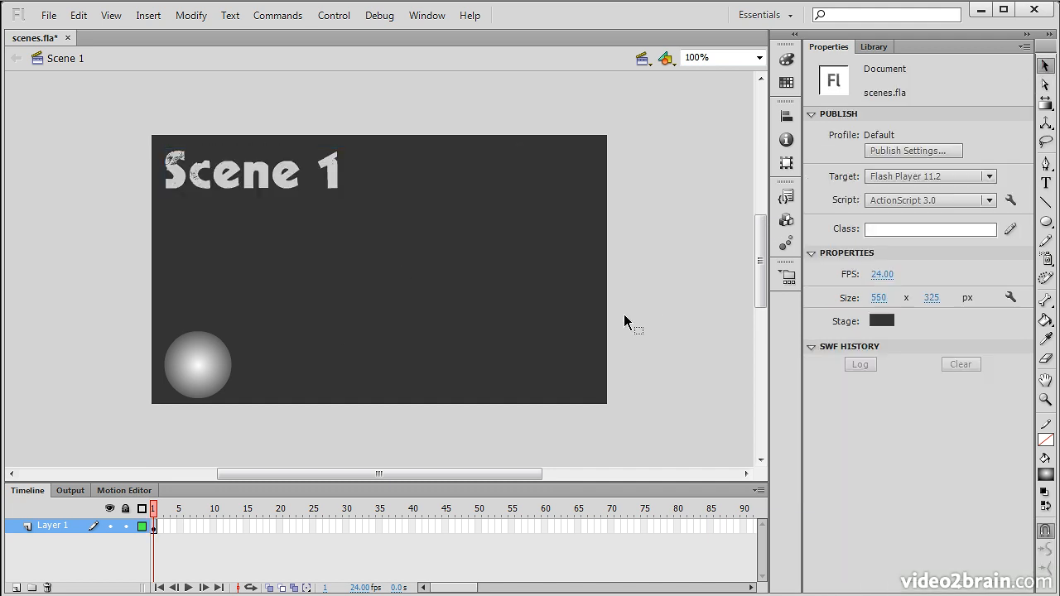
pyautogui.click(208, 366)
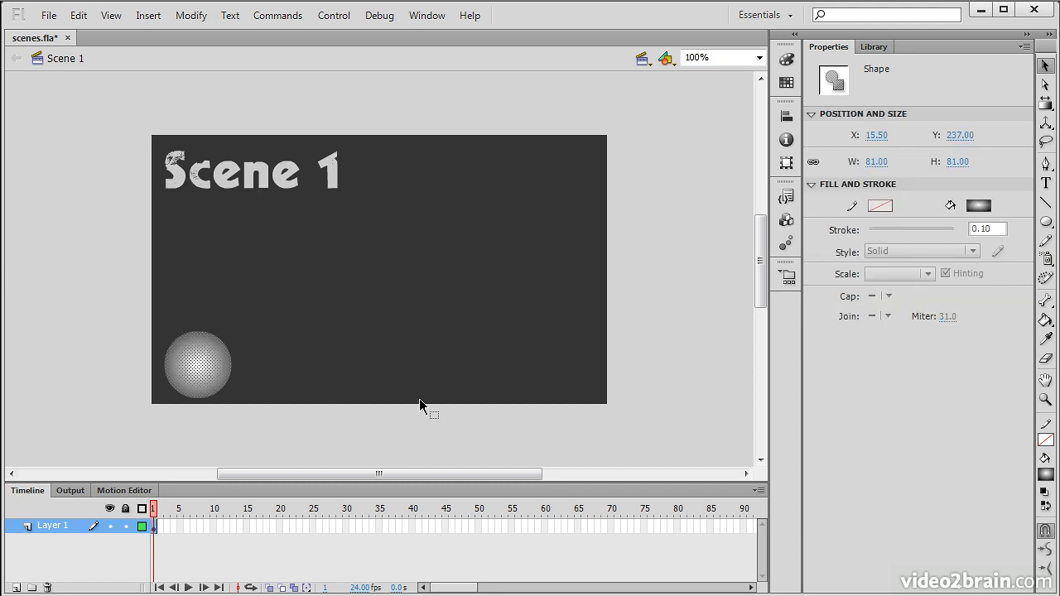
pyautogui.click(408, 431)
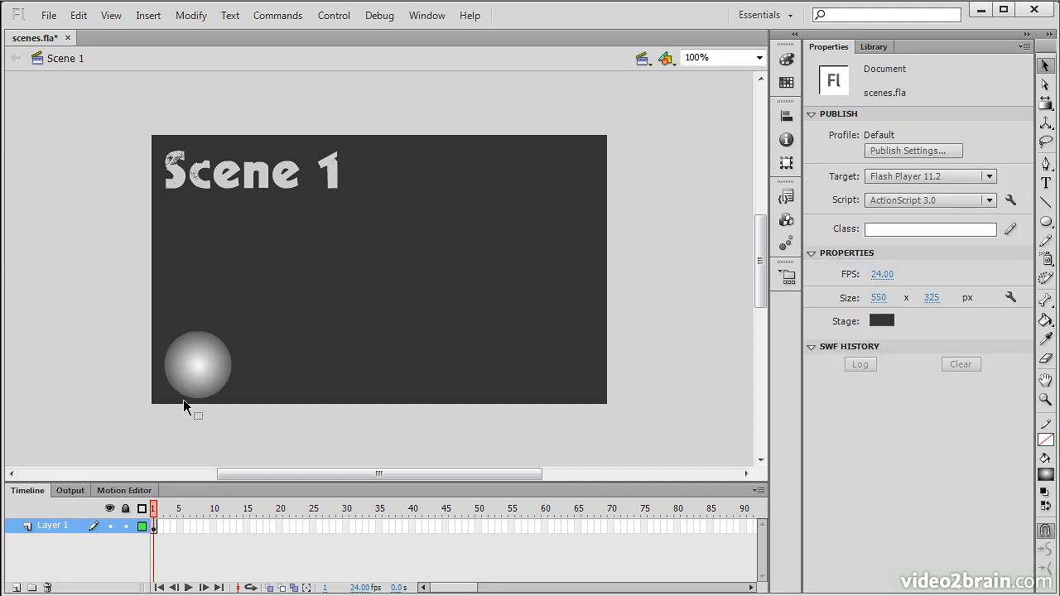
# Step: Extend Layer 1 by inserting a regular frame at frame 60 and save the document
pyautogui.click(512, 526)
pyautogui.rightClick(545, 526)
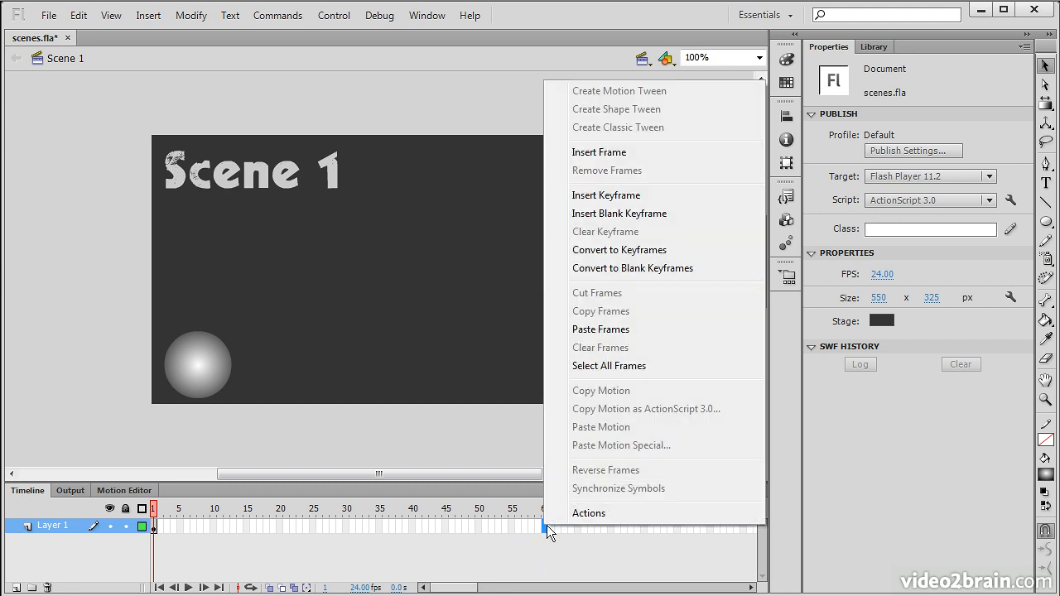
pyautogui.click(626, 150)
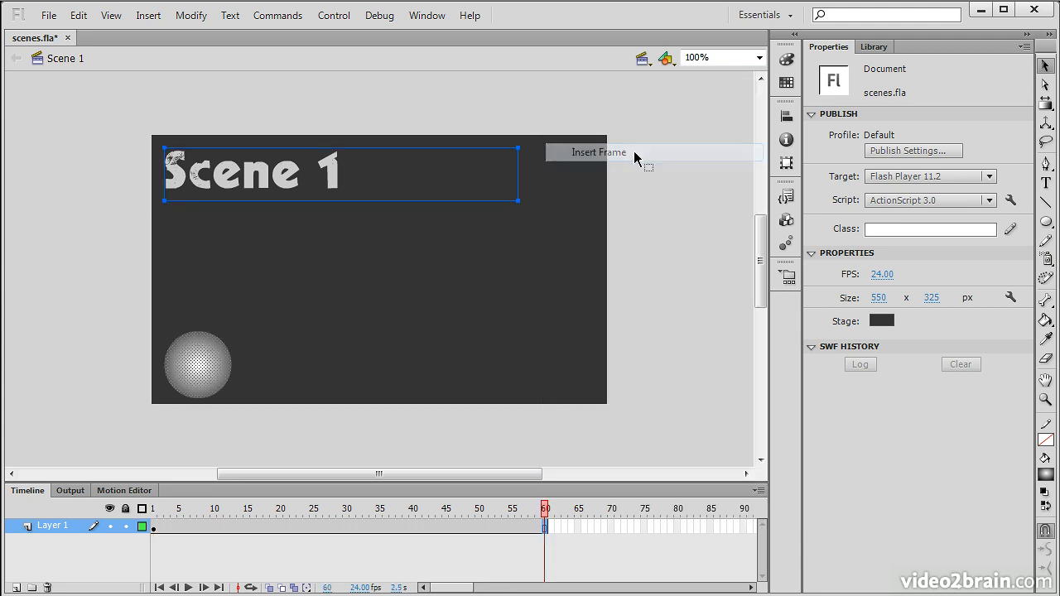
pyautogui.moveTo(545, 510)
pyautogui.mouseDown()
pyautogui.moveTo(171, 510)
pyautogui.moveTo(545, 518)
pyautogui.moveTo(205, 504)
pyautogui.moveTo(544, 509)
pyautogui.mouseUp()
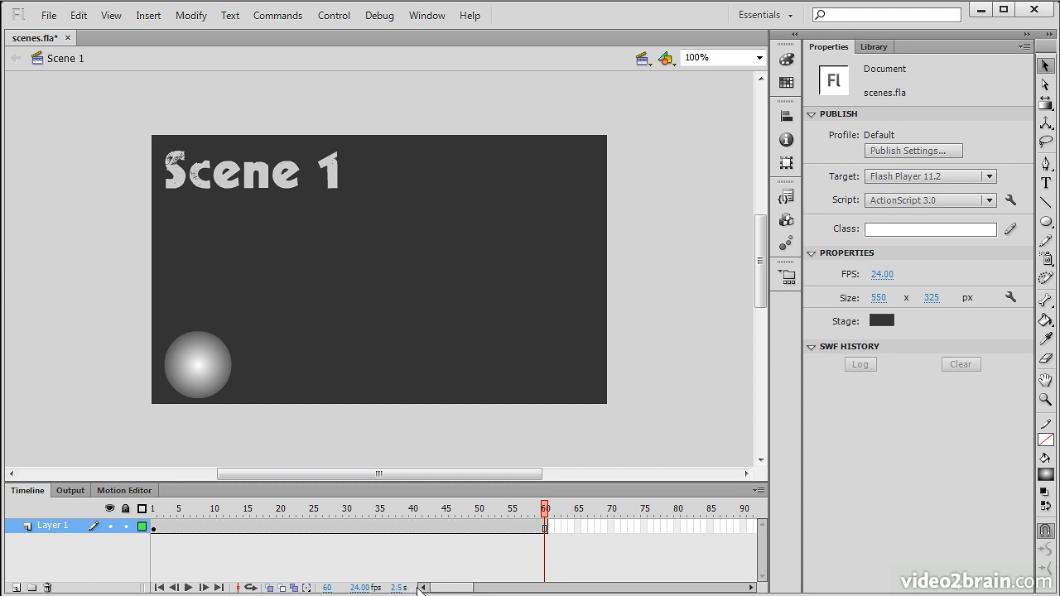
pyautogui.hotkey('ctrl', 's')
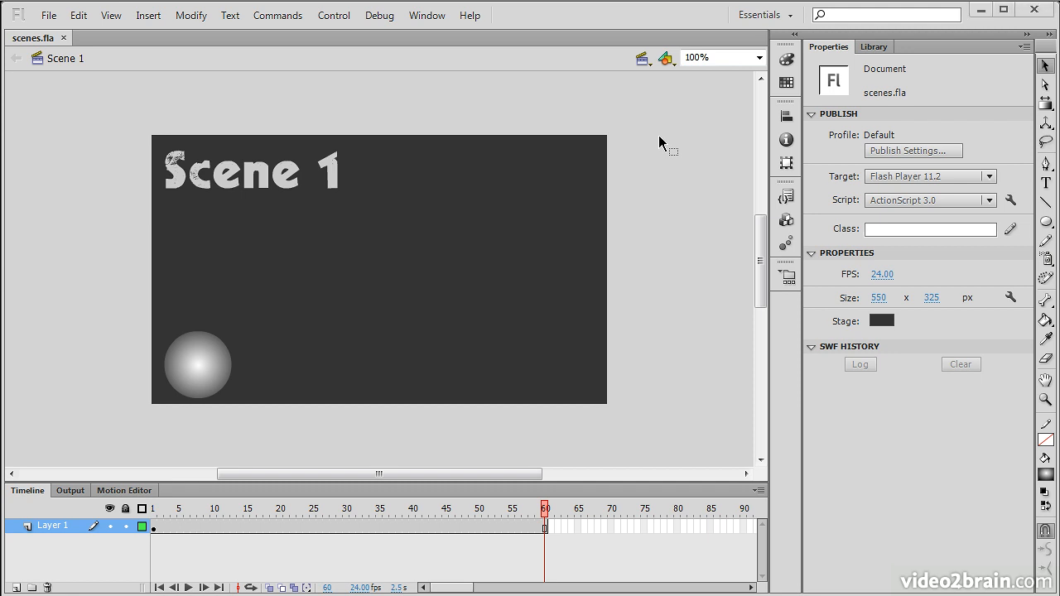
# Step: Show the Scene panel, enlarge it and place it over the stage's right edge, clear of the title and circle
pyautogui.click(427, 20)
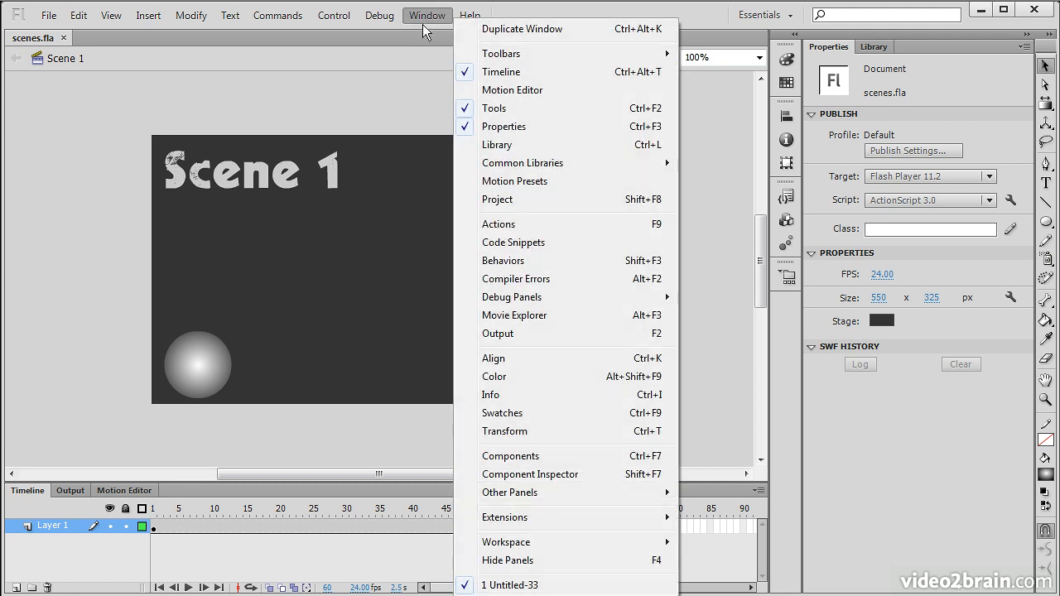
pyautogui.moveTo(585, 495)
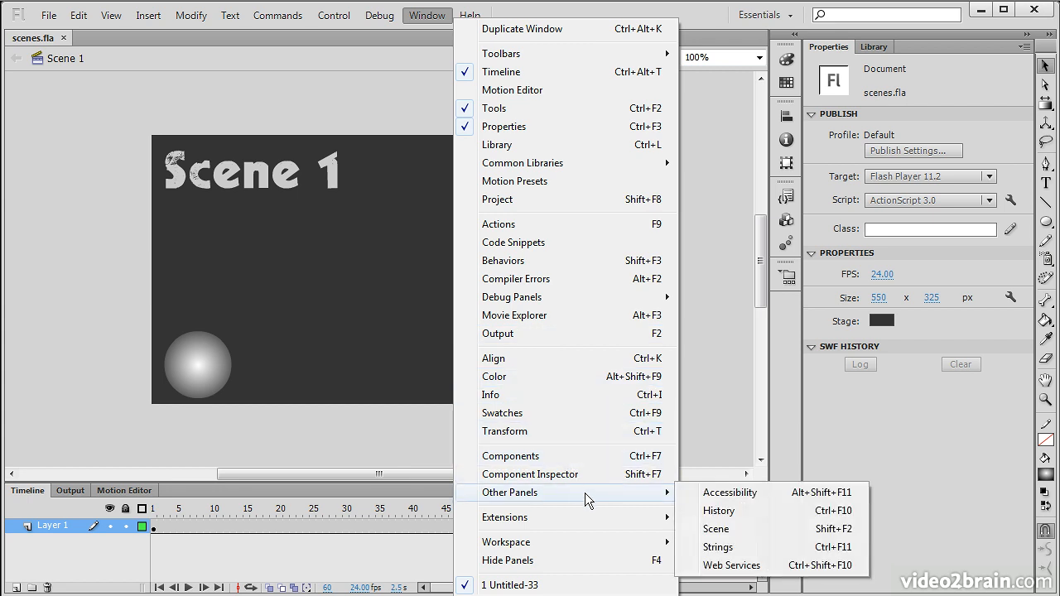
pyautogui.click(753, 532)
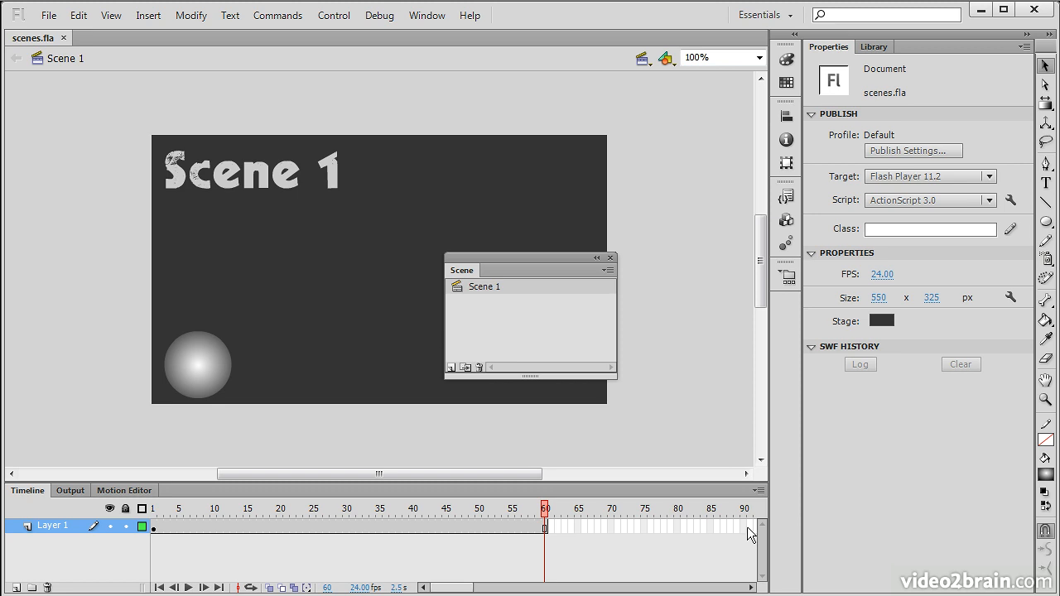
pyautogui.moveTo(492, 252); pyautogui.dragTo(601, 91)
pyautogui.moveTo(725, 209); pyautogui.dragTo(750, 262)
pyautogui.moveTo(624, 90); pyautogui.dragTo(629, 176)
pyautogui.click(628, 286)
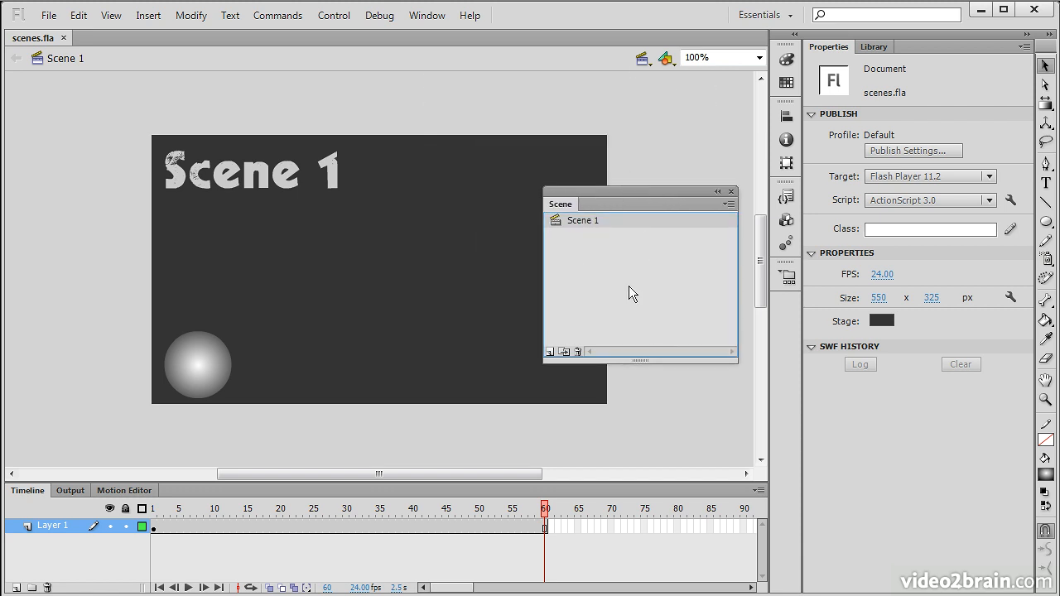
# Step: Duplicate Scene 1 and rename the copy as Scene 2
pyautogui.click(564, 351)
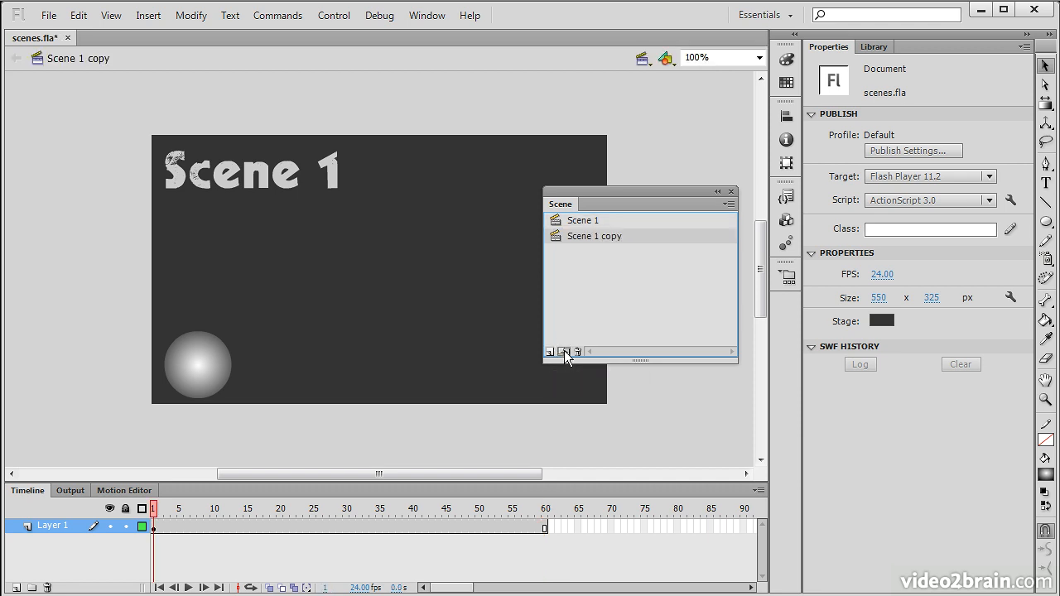
pyautogui.doubleClick(603, 236)
pyautogui.moveTo(596, 237); pyautogui.dragTo(724, 246)
pyautogui.write('2')
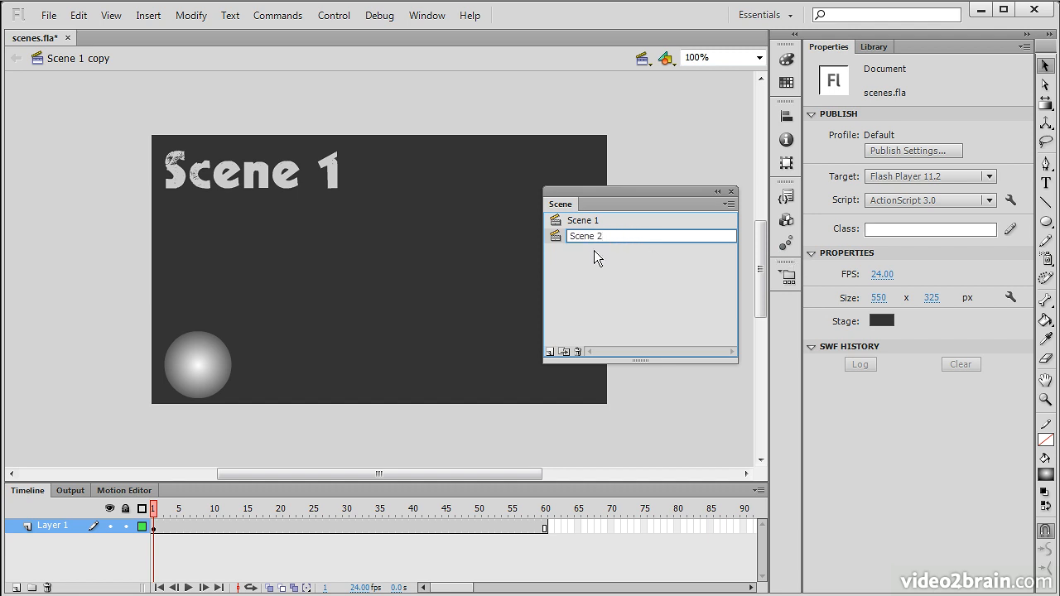
pyautogui.press('Return')
# Step: Compare Scene 1 and Scene 2 by switching back and forth between them
pyautogui.click(590, 220)
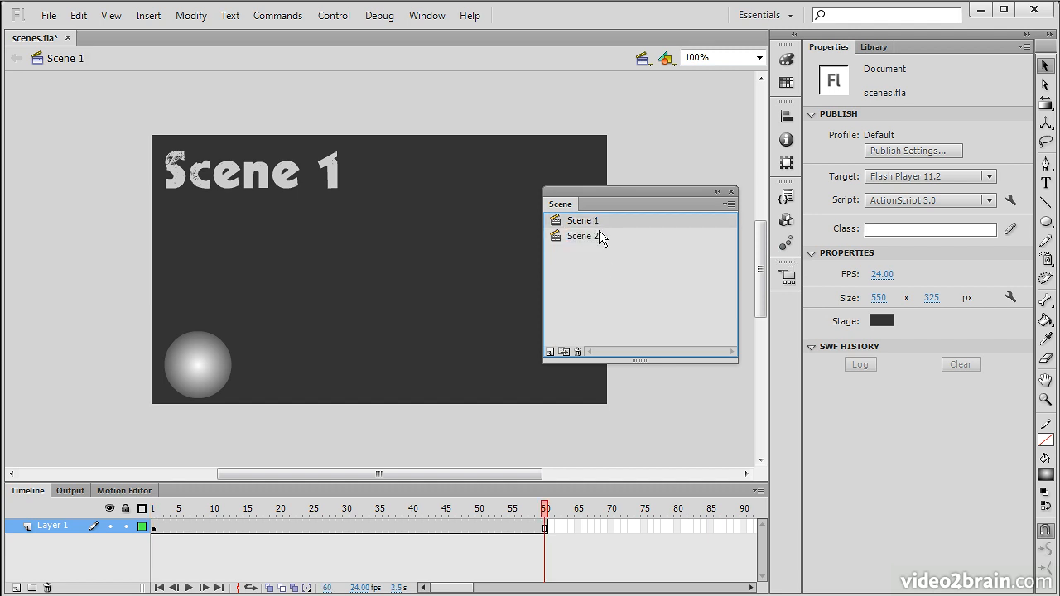
pyautogui.click(599, 237)
pyautogui.click(602, 219)
pyautogui.click(599, 234)
pyautogui.click(612, 222)
# Step: In Scene 2, change the title text on the stage to "Scene 2"
pyautogui.click(607, 237)
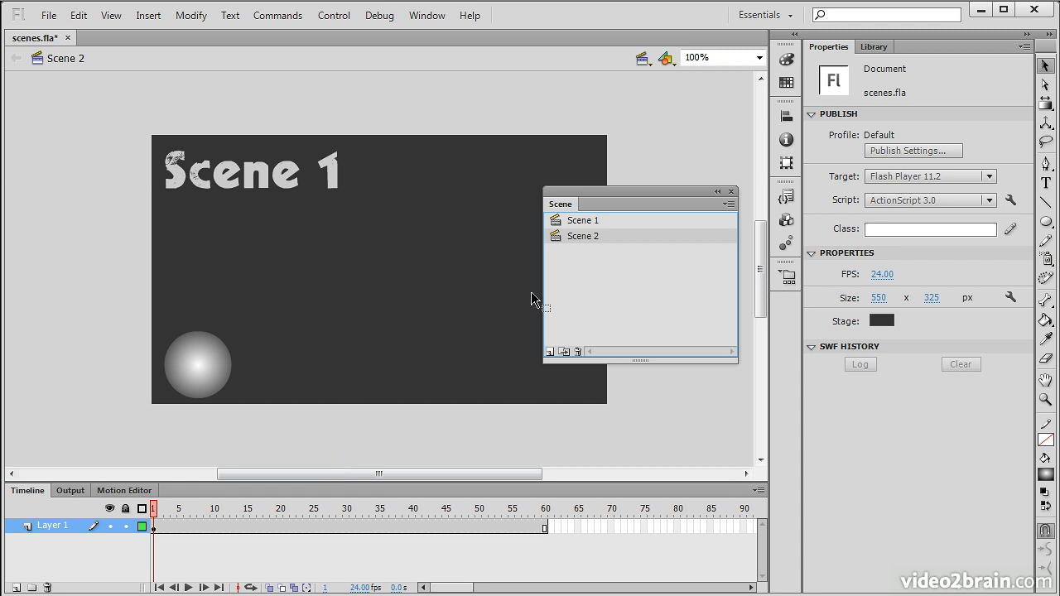
pyautogui.doubleClick(290, 176)
pyautogui.doubleClick(330, 173)
pyautogui.write('2')
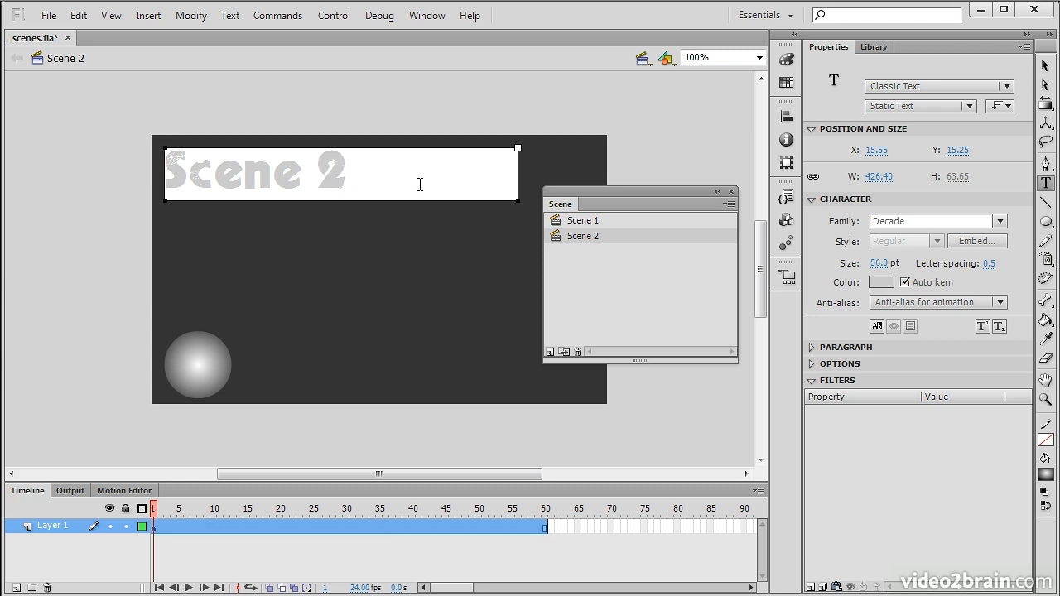
pyautogui.click(369, 296)
pyautogui.click(1045, 66)
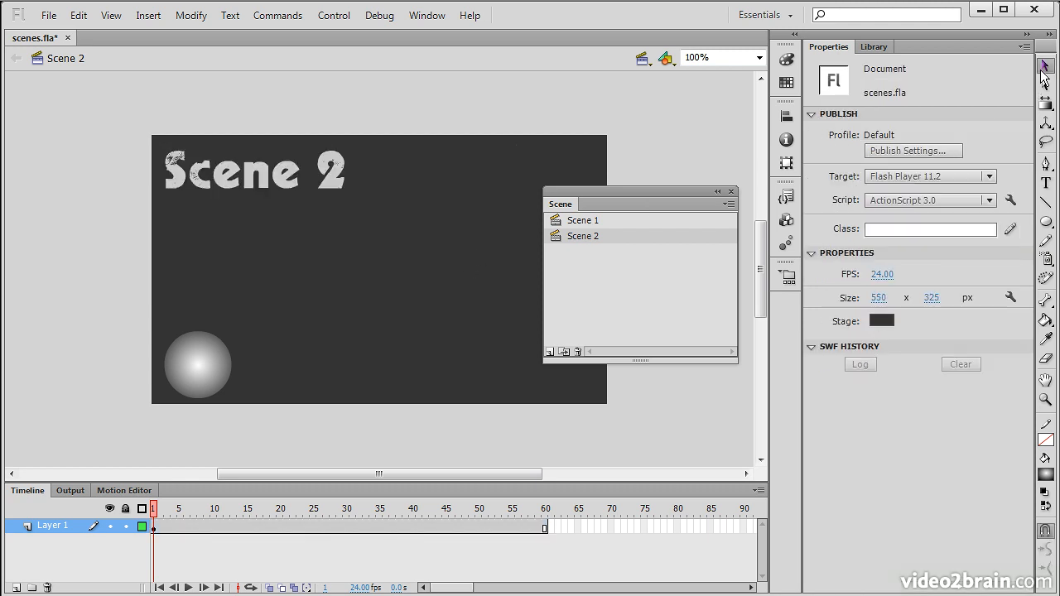
# Step: Move Scene 2's circle horizontally to the right to about X 98, Y 237.5, and switch back to Scene 1
pyautogui.click(196, 372)
pyautogui.moveTo(197, 372); pyautogui.dragTo(266, 372)
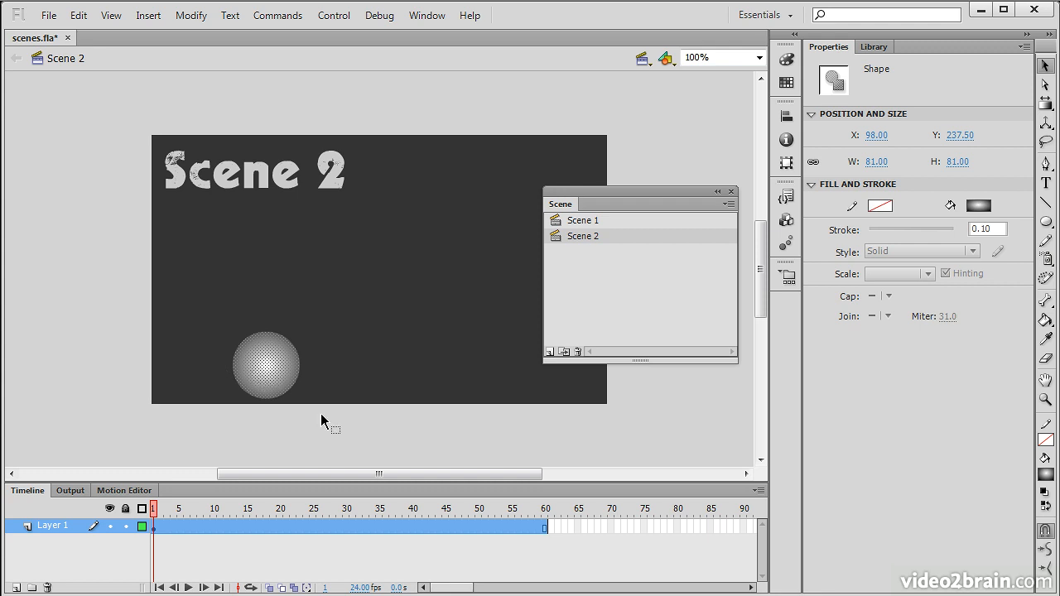
pyautogui.click(617, 225)
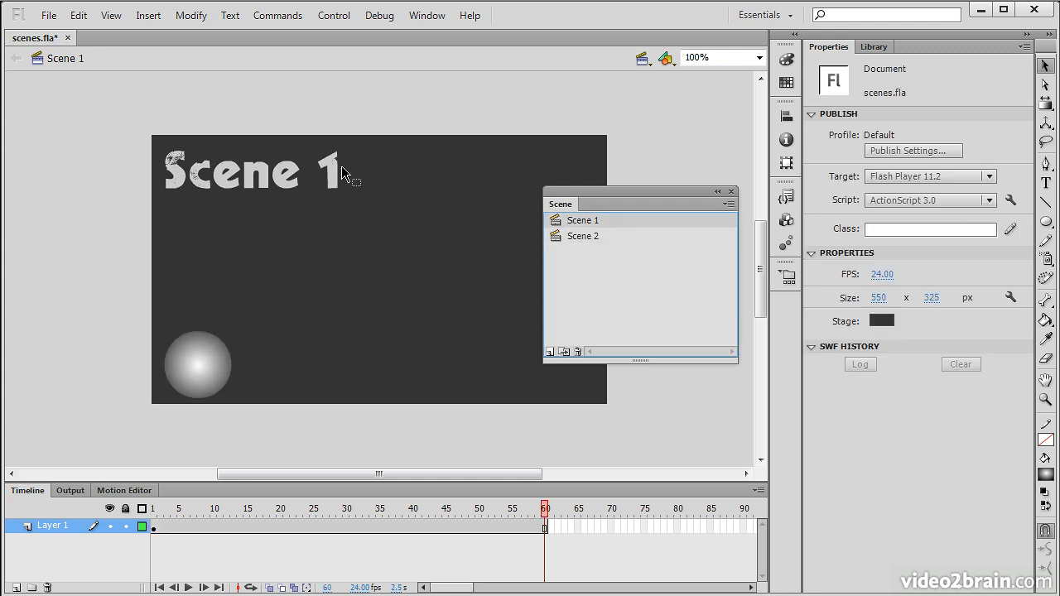
# Step: Add a blank Scene 3 after Scene 2 and draw a gradient-filled circle about 242 px wide on its stage
pyautogui.click(608, 238)
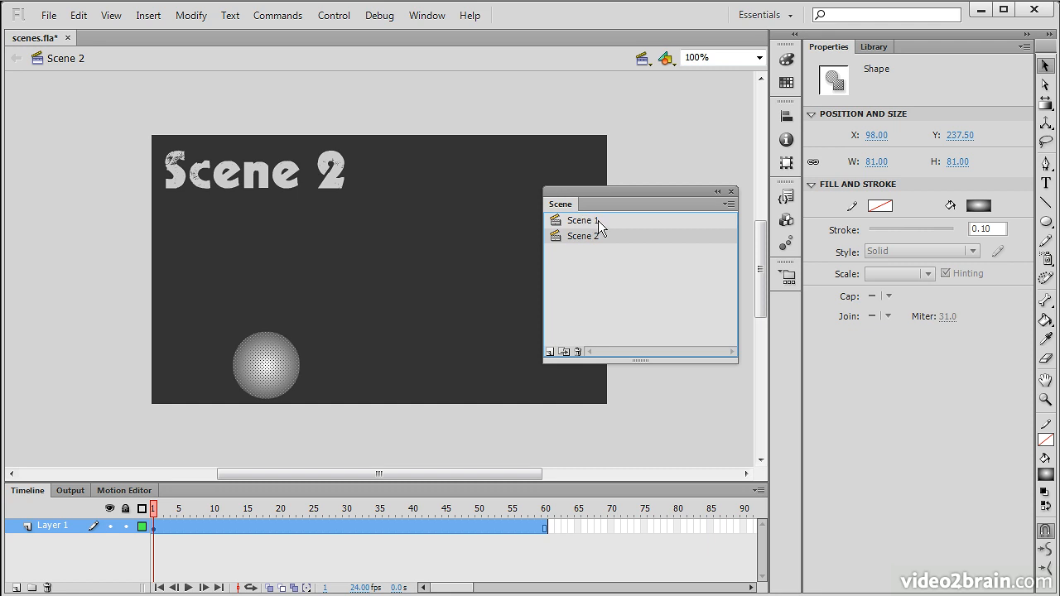
pyautogui.click(550, 351)
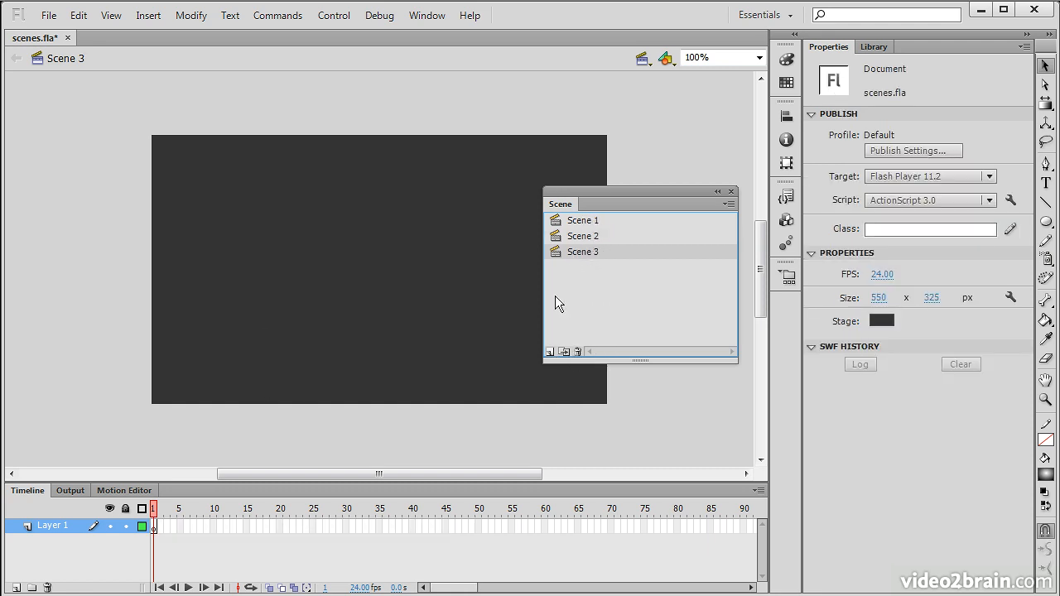
pyautogui.click(1047, 221)
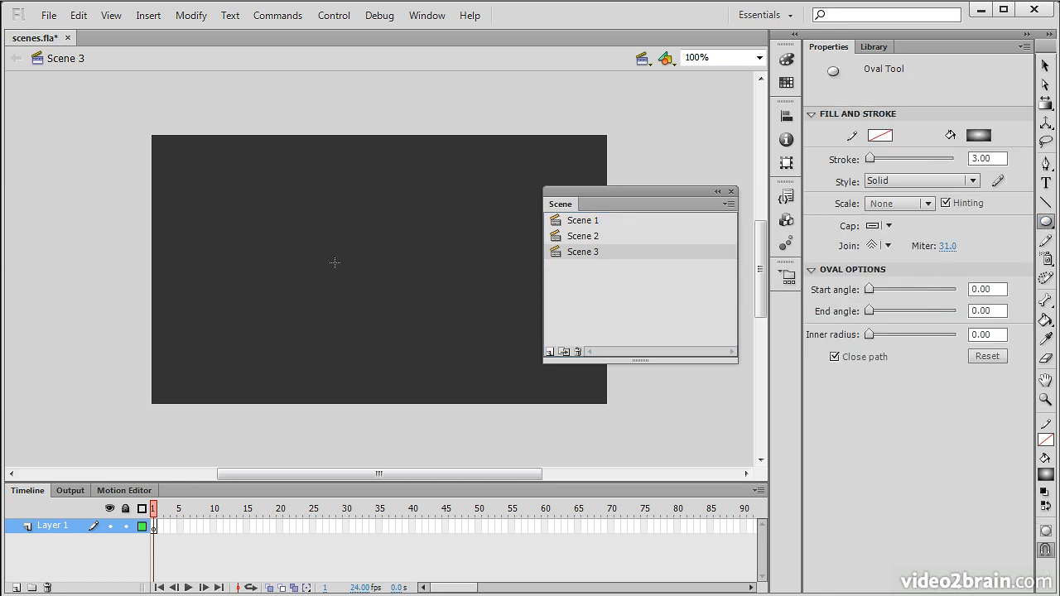
pyautogui.moveTo(364, 261)
pyautogui.mouseDown()
pyautogui.moveTo(453, 365)
pyautogui.moveTo(473, 372)
pyautogui.moveTo(465, 370)
pyautogui.mouseUp()
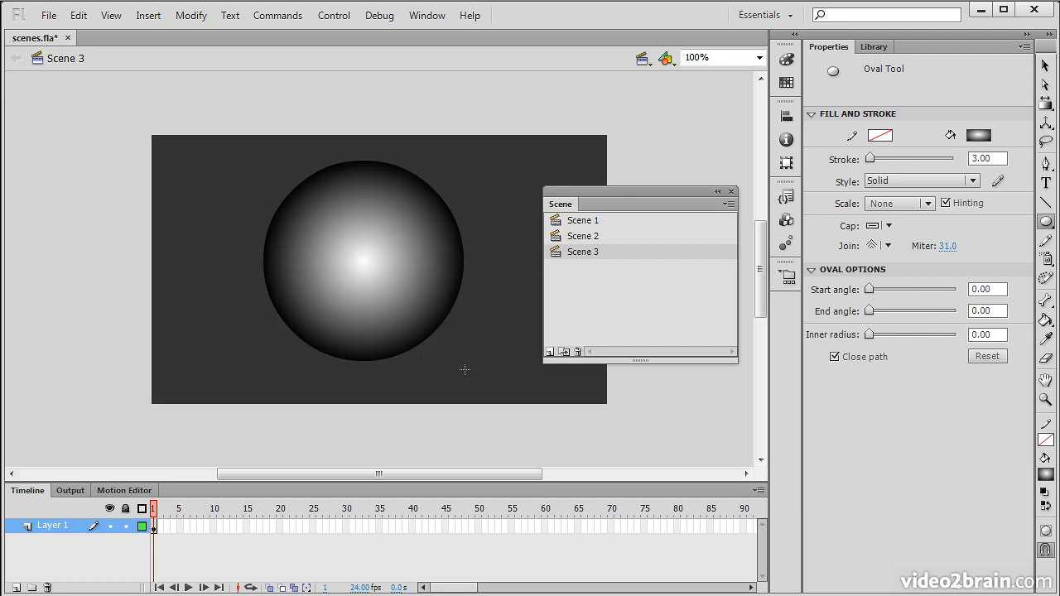
# Step: Move Scene 3's large circle to about X 161, Y 48, and deselect it
pyautogui.press('v')
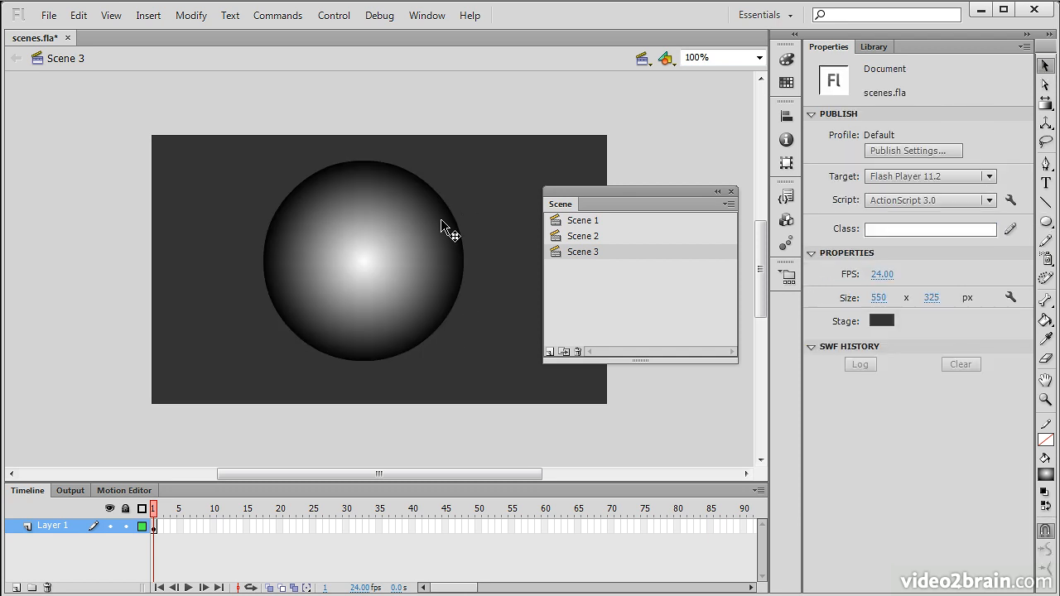
pyautogui.click(356, 261)
pyautogui.moveTo(356, 261); pyautogui.dragTo(377, 275)
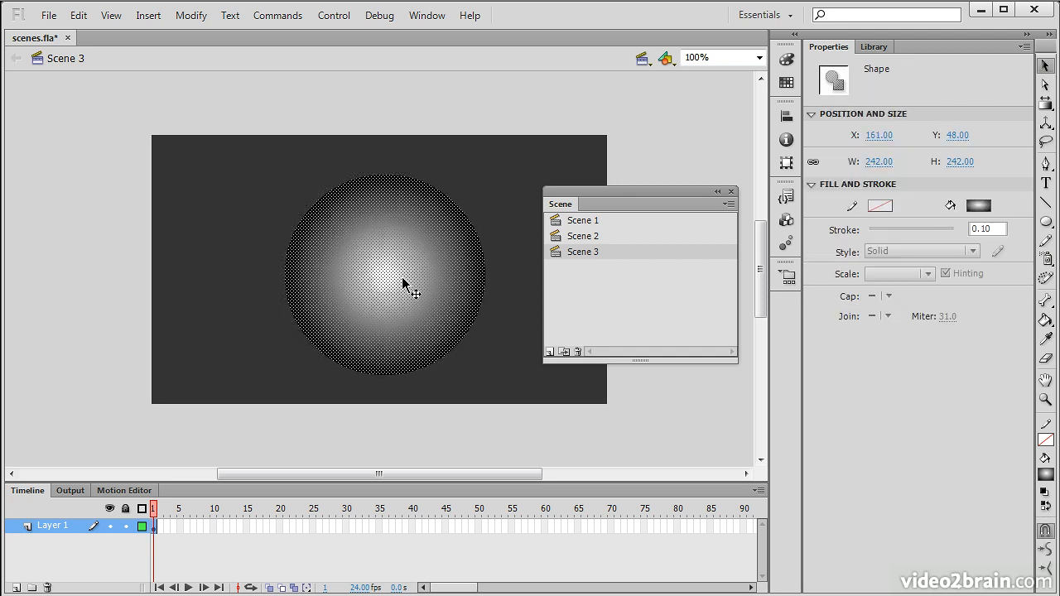
pyautogui.click(446, 437)
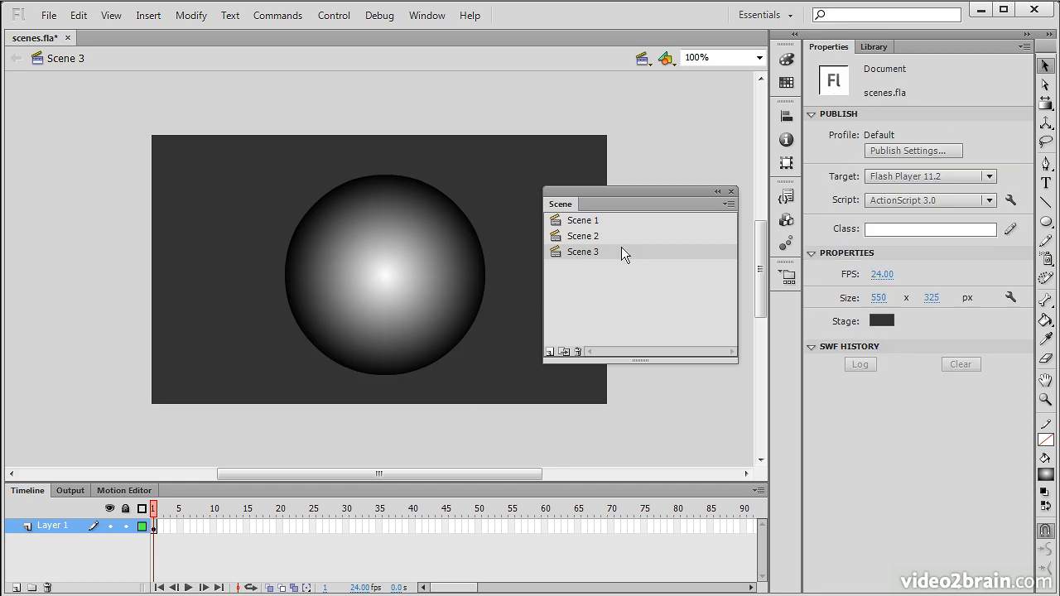
# Step: Duplicate Scene 2 and reorder the copy so that it comes after Scene 3
pyautogui.click(591, 234)
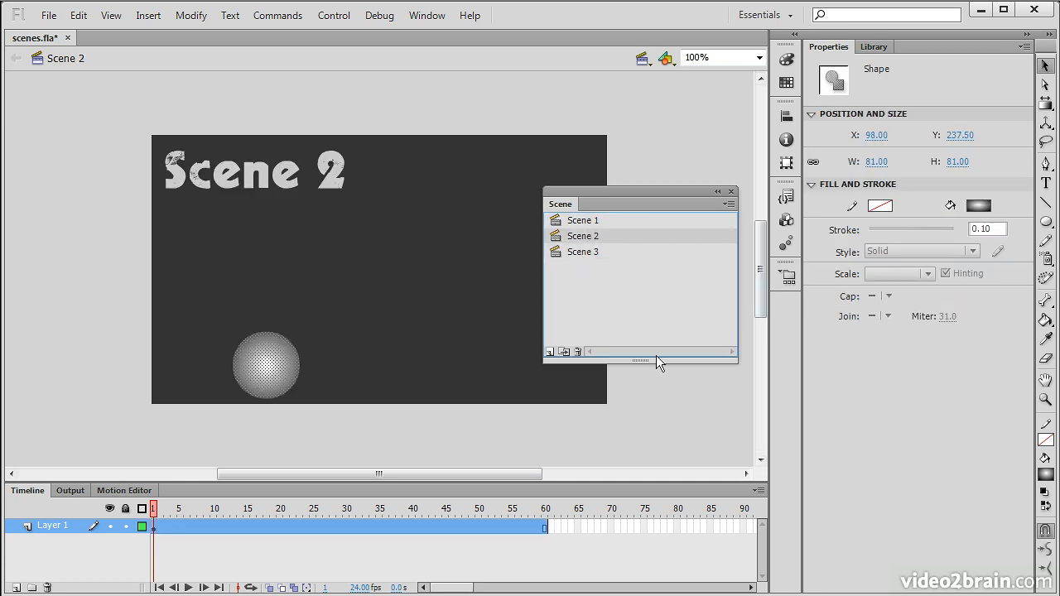
pyautogui.click(564, 352)
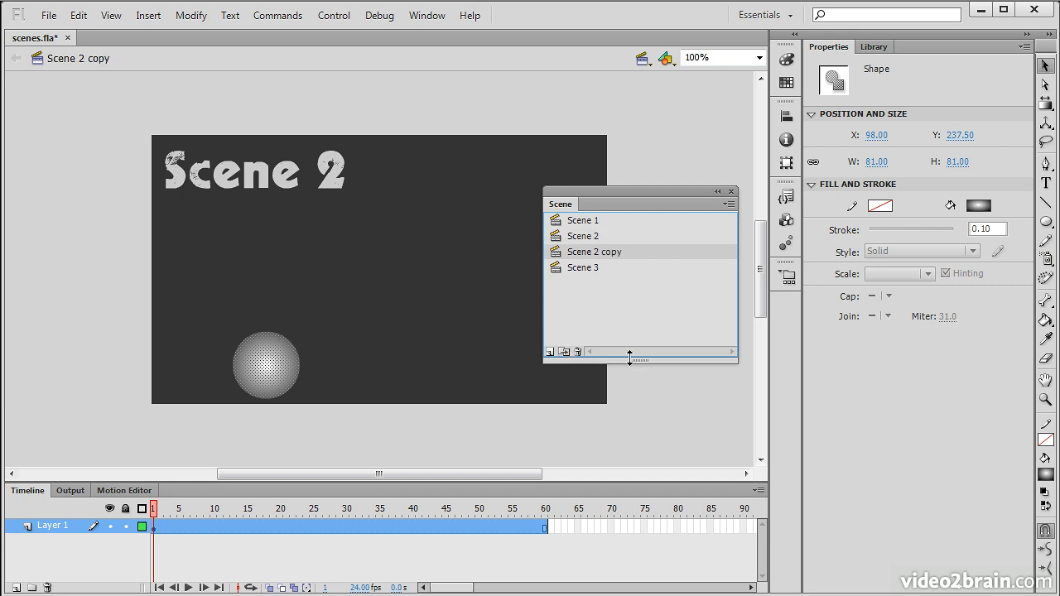
pyautogui.moveTo(577, 255); pyautogui.dragTo(593, 284)
# Step: Rename the duplicated scene as Scene 4
pyautogui.doubleClick(604, 269)
pyautogui.click(600, 268)
pyautogui.press('Delete')
pyautogui.press('Delete')
pyautogui.press('Delete')
pyautogui.press('Delete')
pyautogui.press('Delete')
pyautogui.press('Delete')
pyautogui.write('4')
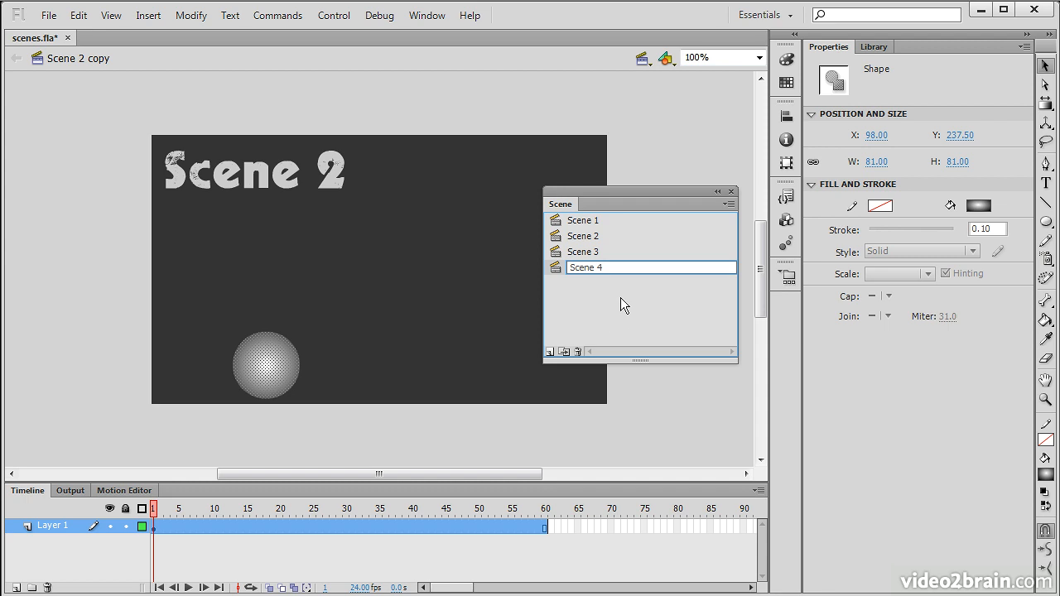
pyautogui.press('Return')
# Step: In Scene 4, change the title text to "Scene 4" and move the circle to about X 313, Y 157.5
pyautogui.click(313, 168)
pyautogui.doubleClick(311, 170)
pyautogui.moveTo(315, 171); pyautogui.dragTo(423, 182)
pyautogui.write('4')
pyautogui.press('Escape')
pyautogui.click(286, 341)
pyautogui.moveTo(285, 341); pyautogui.dragTo(464, 275)
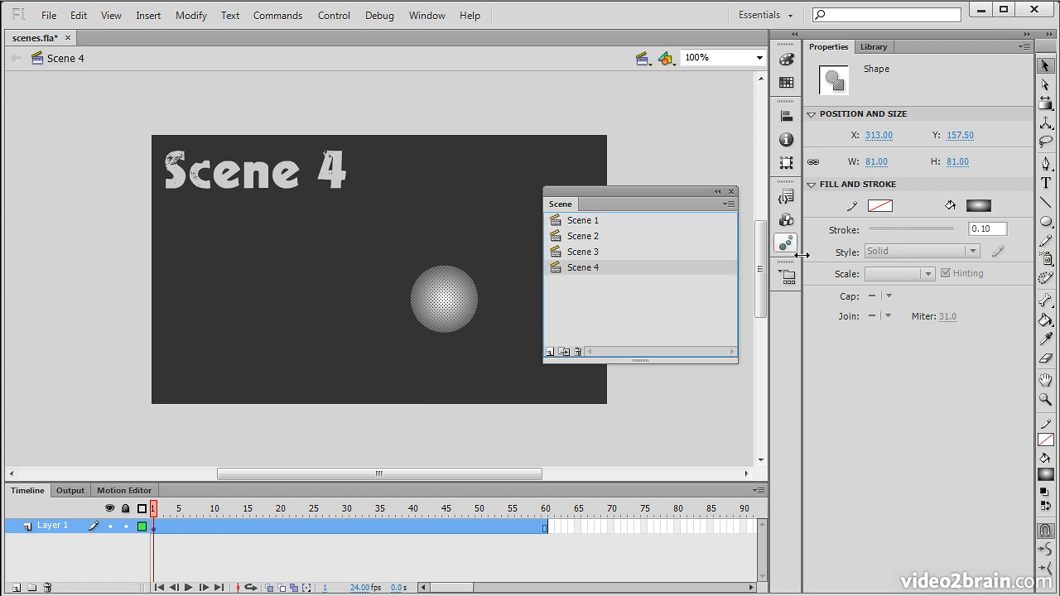
# Step: Look through Scenes 1 to 4 in turn, revisit Scene 1, and end on Scene 3
pyautogui.click(609, 220)
pyautogui.click(599, 237)
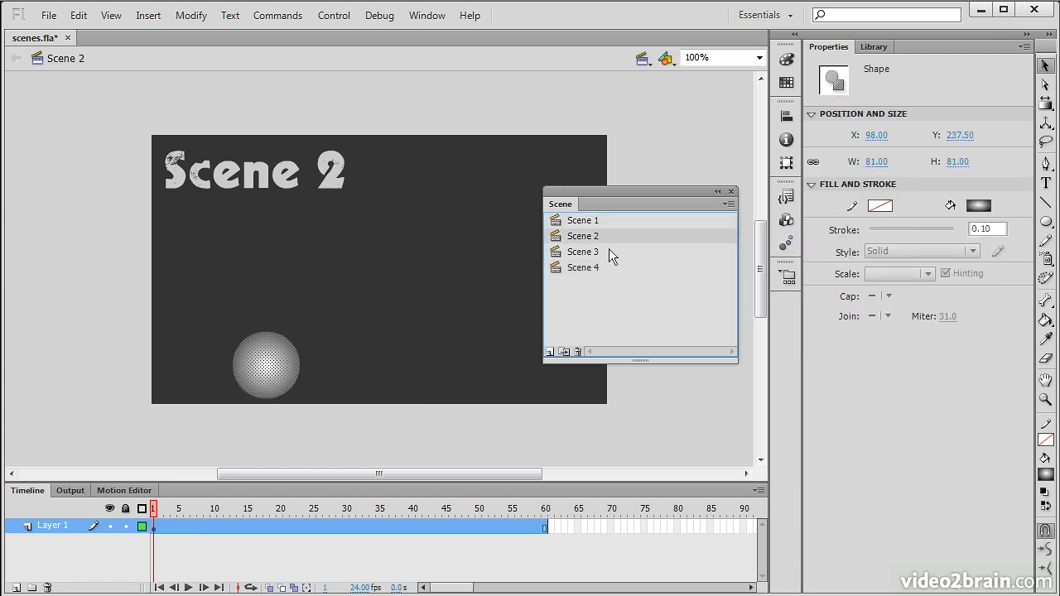
pyautogui.click(607, 251)
pyautogui.click(635, 270)
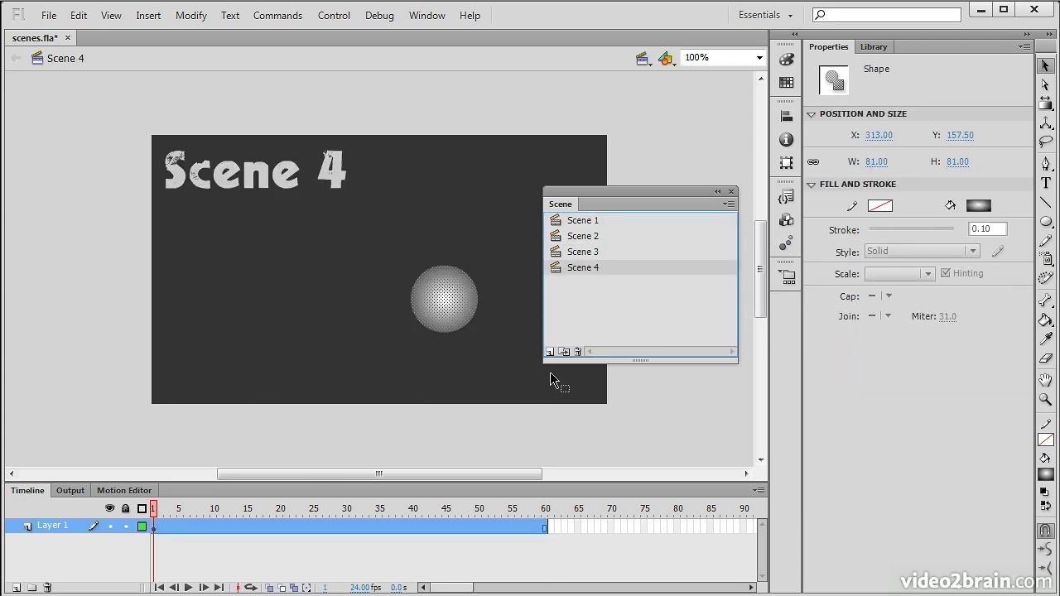
pyautogui.click(644, 60)
pyautogui.click(642, 58)
pyautogui.click(679, 78)
pyautogui.click(642, 58)
pyautogui.click(680, 114)
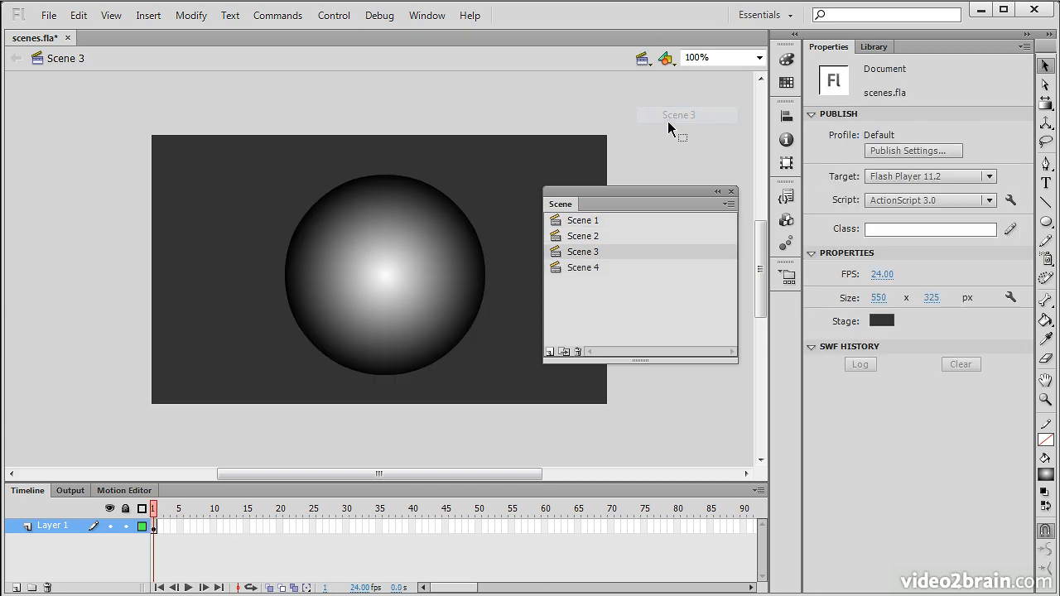
pyautogui.click(642, 58)
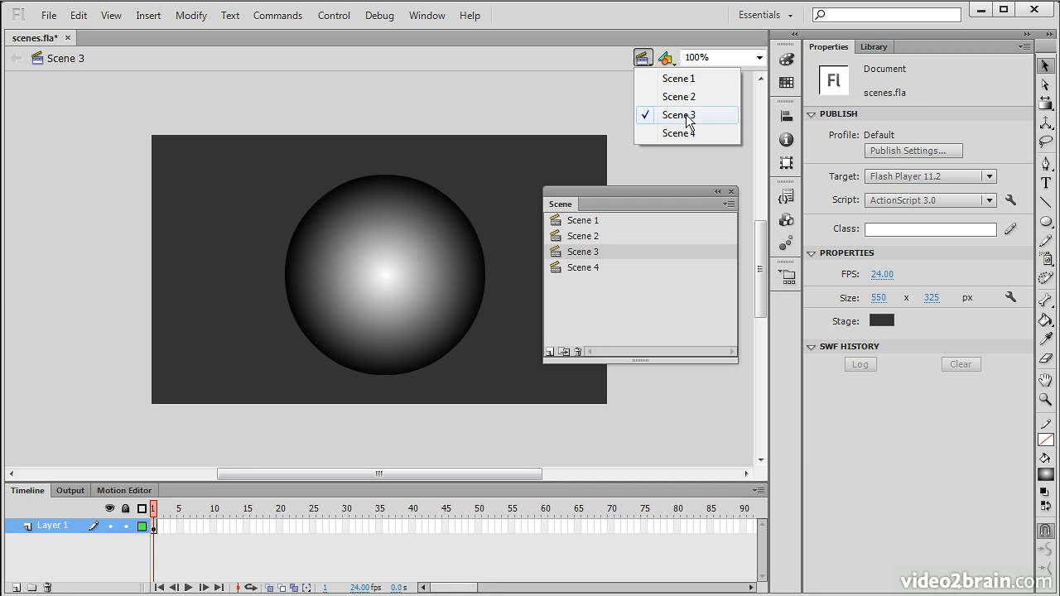
# Step: Preview Scene 3 on its own with Test Scene, and close the preview window
pyautogui.click(347, 18)
pyautogui.click(346, 18)
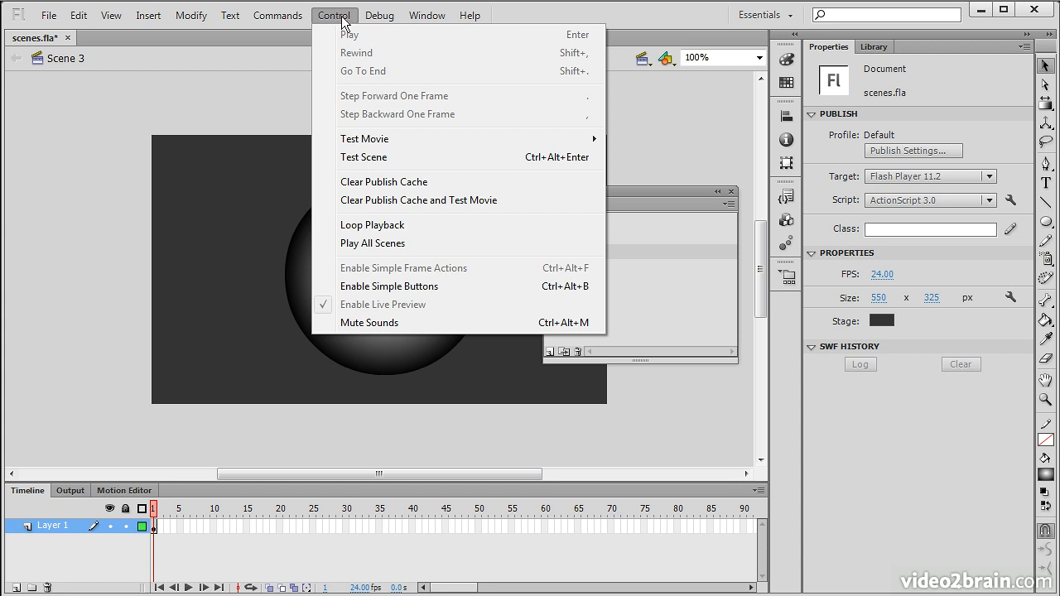
pyautogui.moveTo(454, 141)
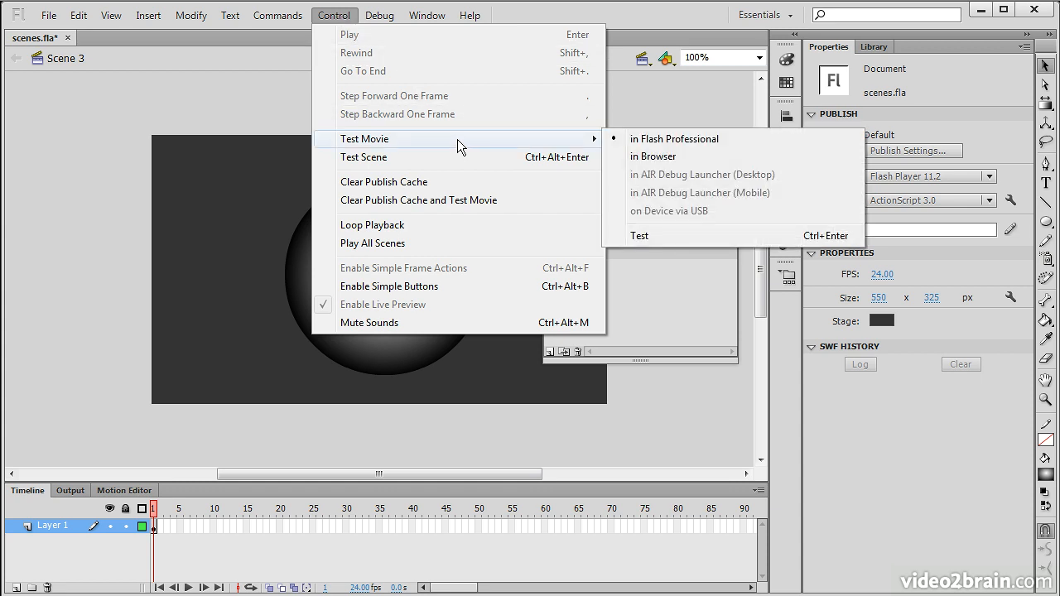
pyautogui.click(392, 159)
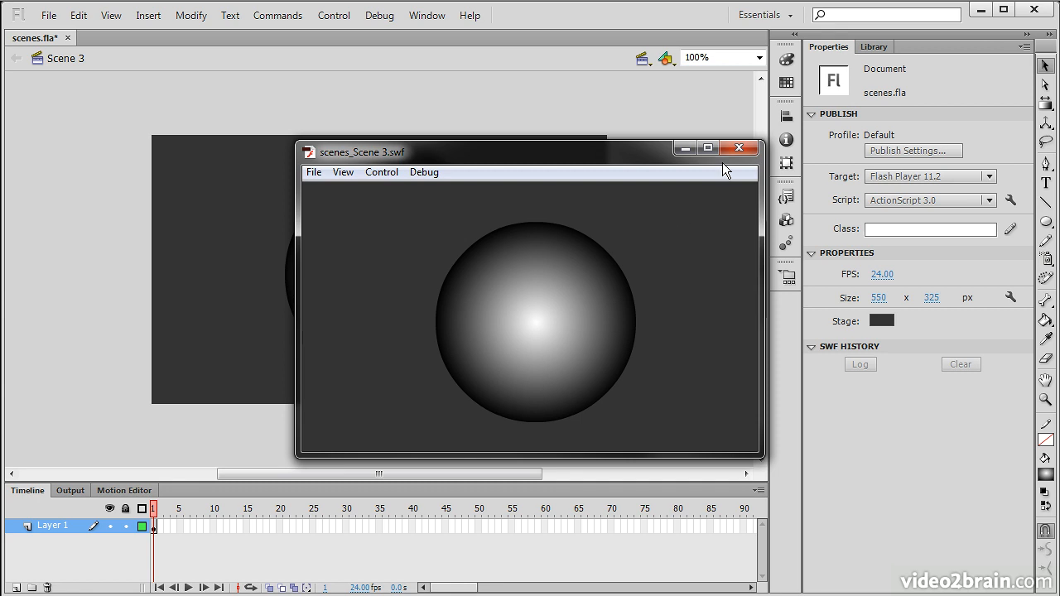
pyautogui.click(740, 149)
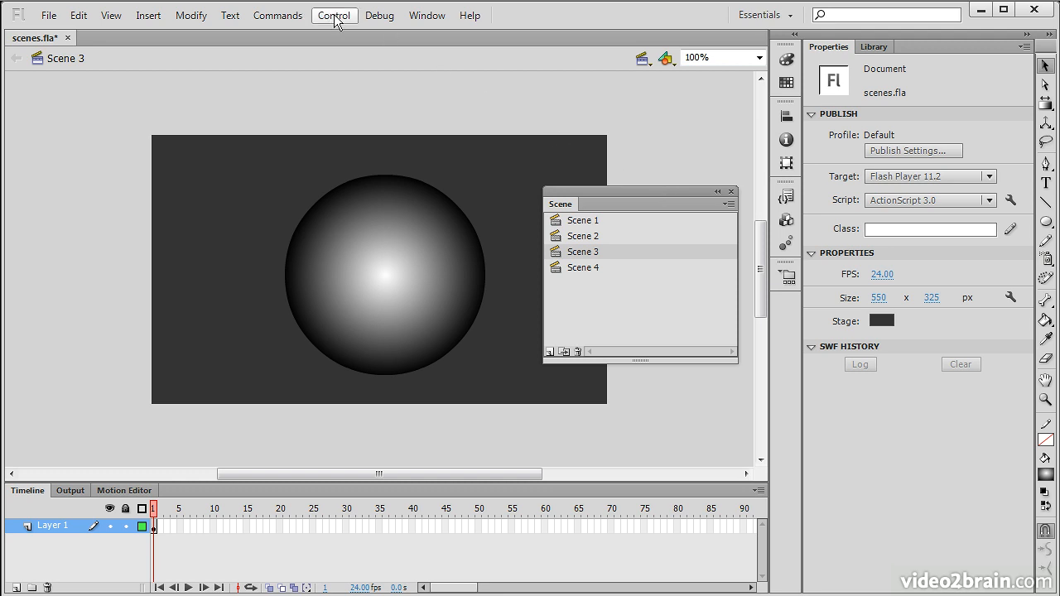
# Step: Preview the whole movie with Test Movie to check how the scenes play in sequence, and close the preview
pyautogui.click(333, 15)
pyautogui.moveTo(468, 139)
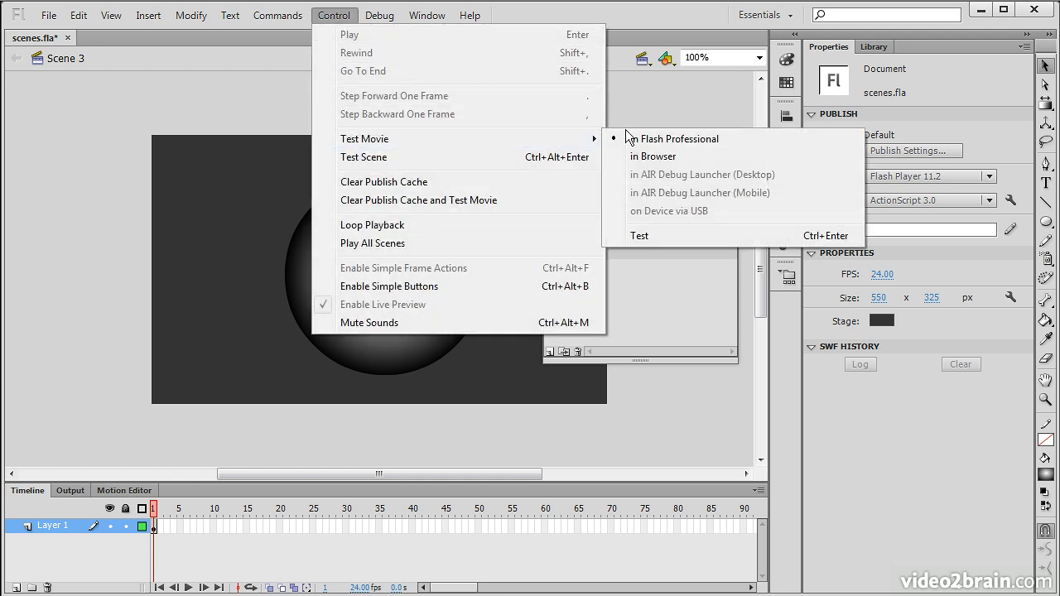
pyautogui.click(708, 239)
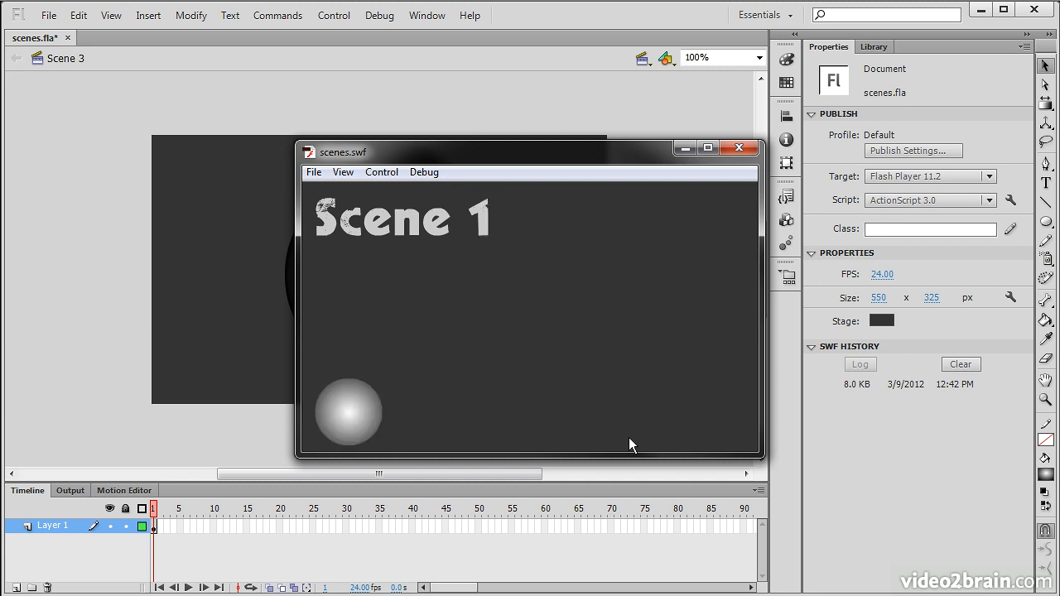
pyautogui.click(739, 147)
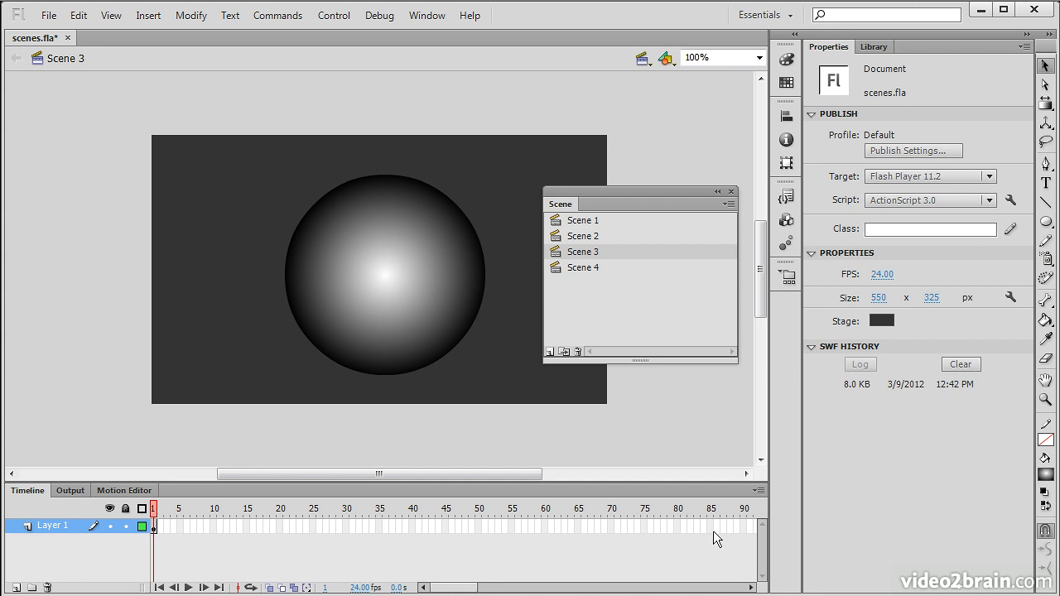
# Step: Extend Layer 1 of Scene 3 by inserting a frame at frame 80
pyautogui.click(677, 525)
pyautogui.rightClick(676, 524)
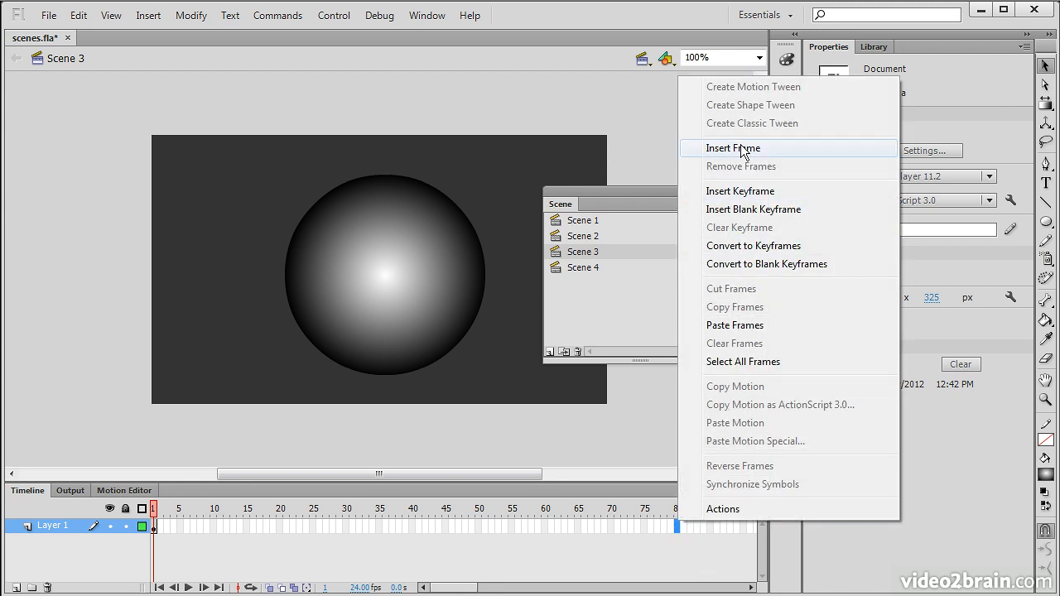
pyautogui.click(737, 147)
# Step: Test the whole movie again with Scene 3's longer timeline, and close the preview
pyautogui.click(339, 18)
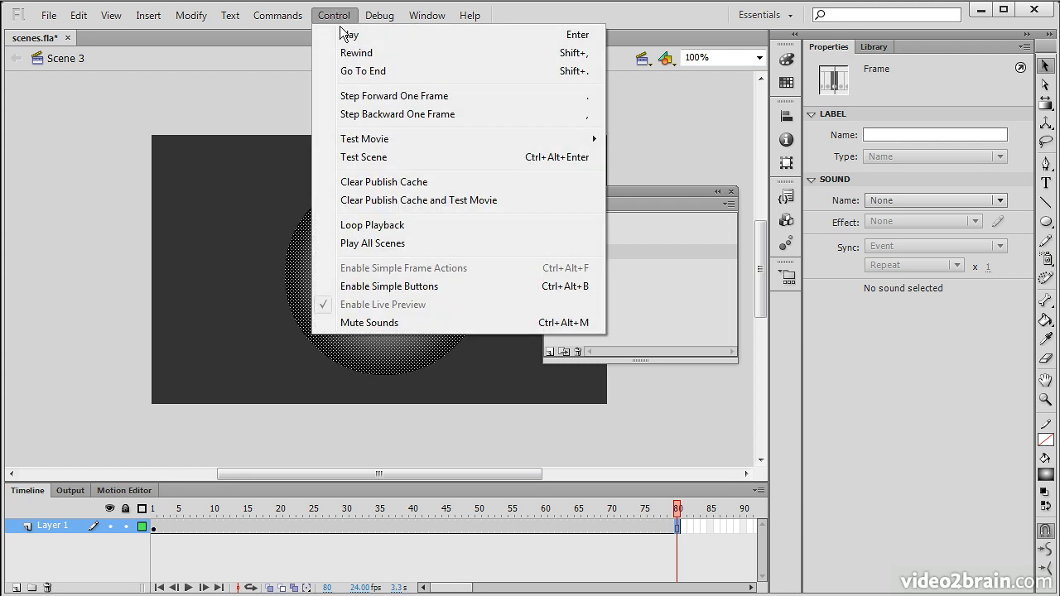
pyautogui.moveTo(411, 136)
pyautogui.click(698, 237)
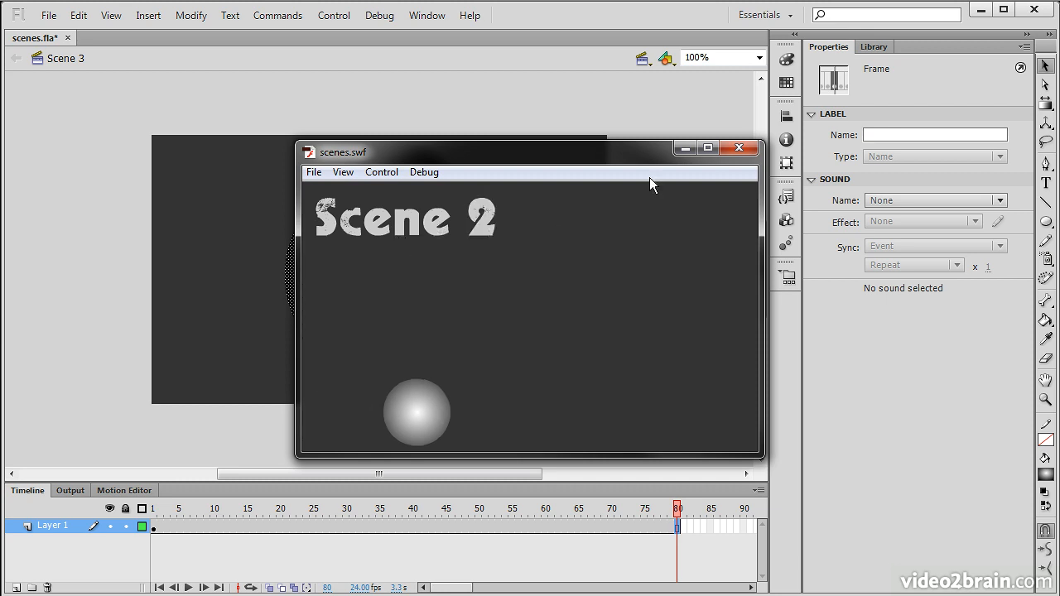
pyautogui.click(740, 147)
# Step: Compare Scene 4 and Scene 1 by switching between them, ending on Scene 4
pyautogui.click(613, 267)
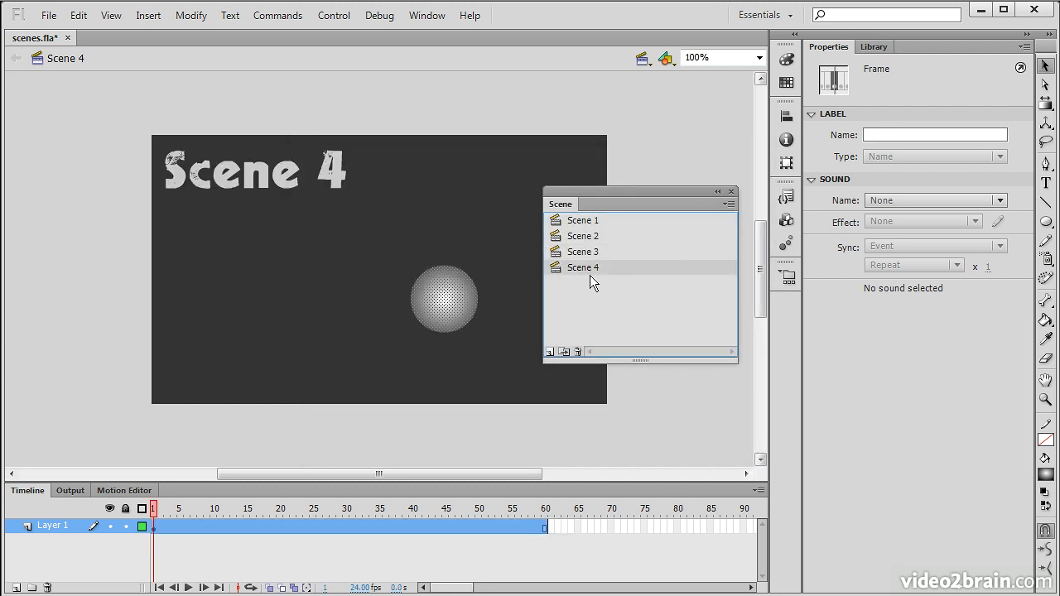
pyautogui.click(629, 220)
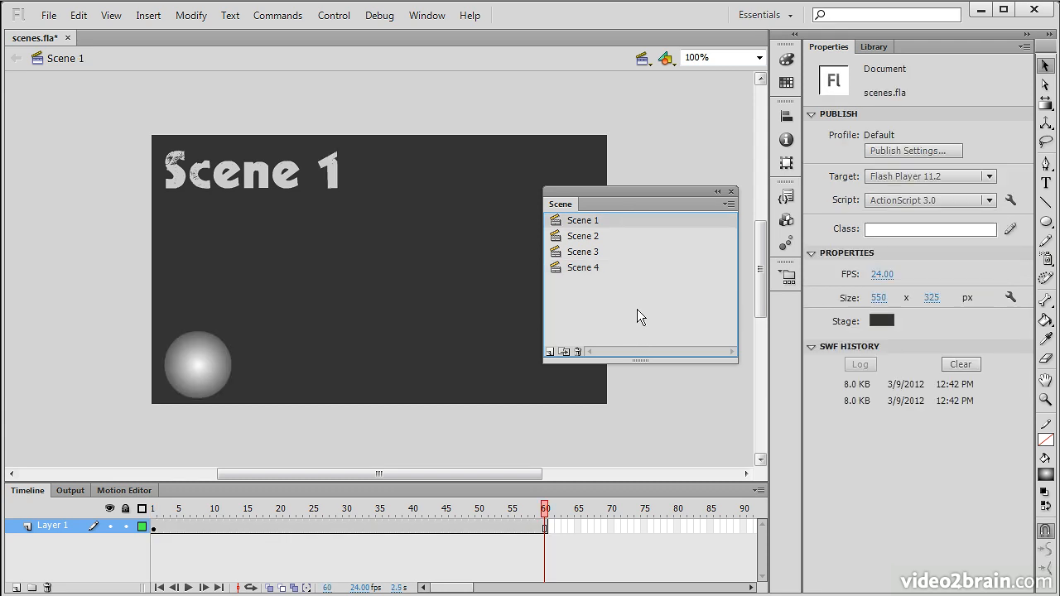
pyautogui.click(583, 267)
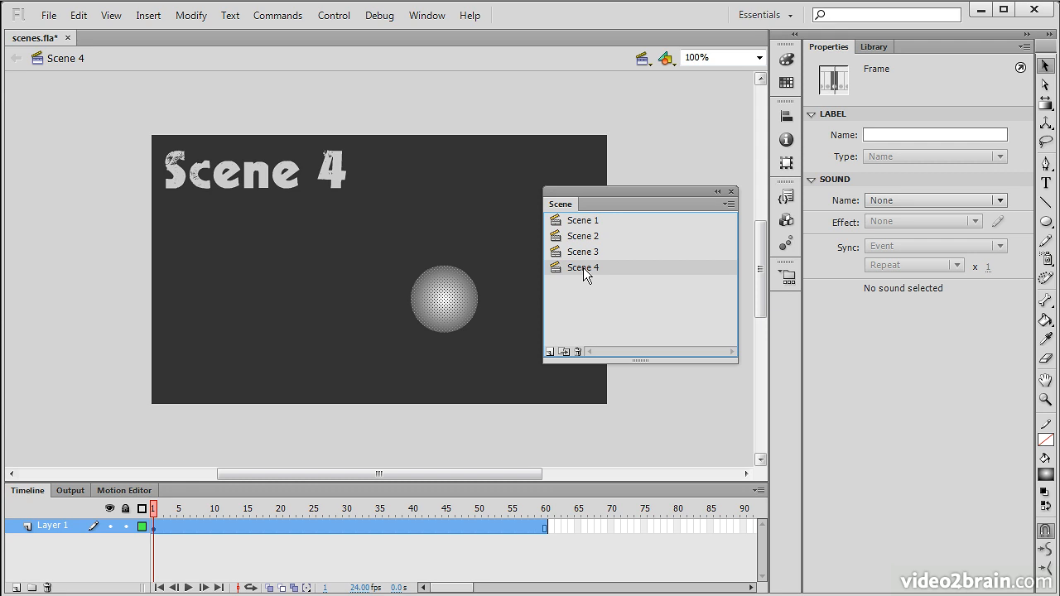